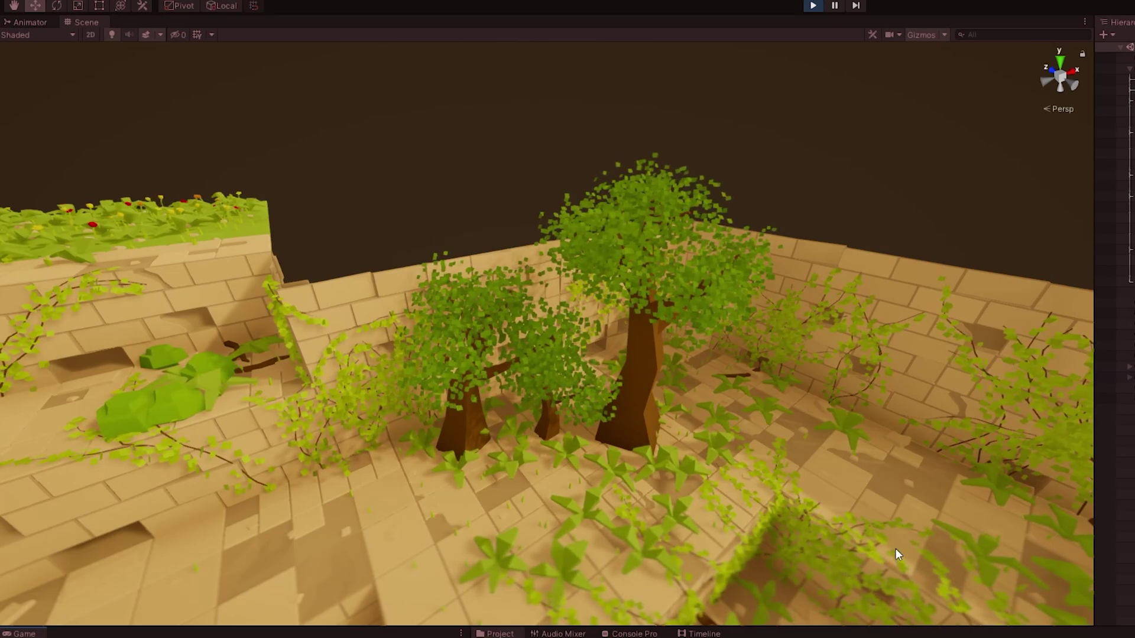
Step: Delete the Example and Floor Test (36) objects from the Level hierarchy
right_click_drag(896, 554, 782, 549)
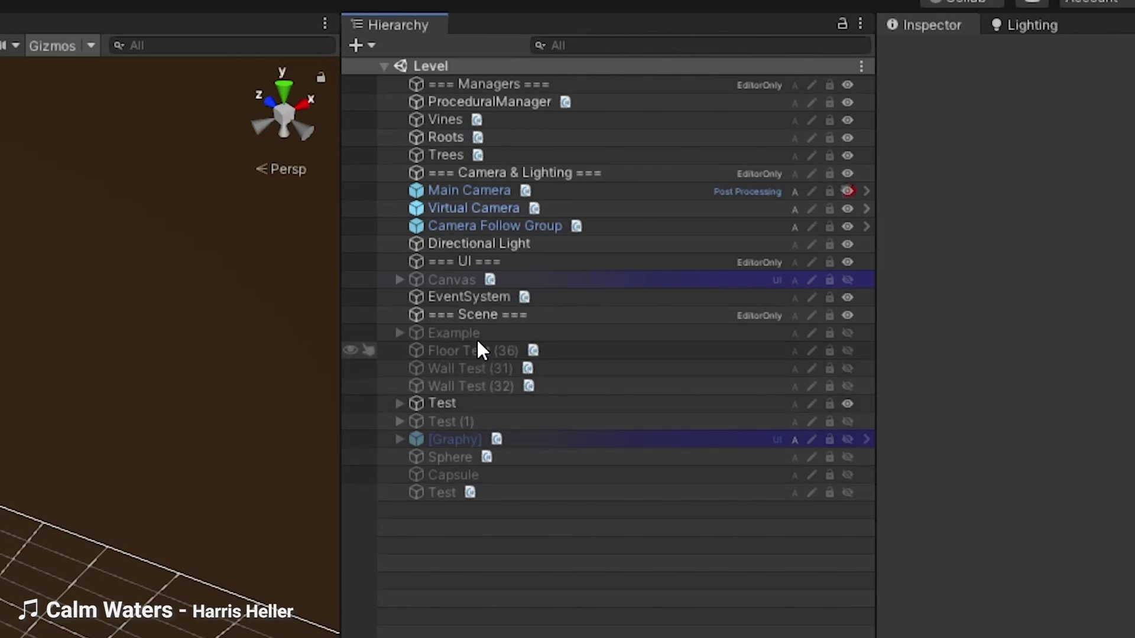
left_click(478, 335)
key("Delete")
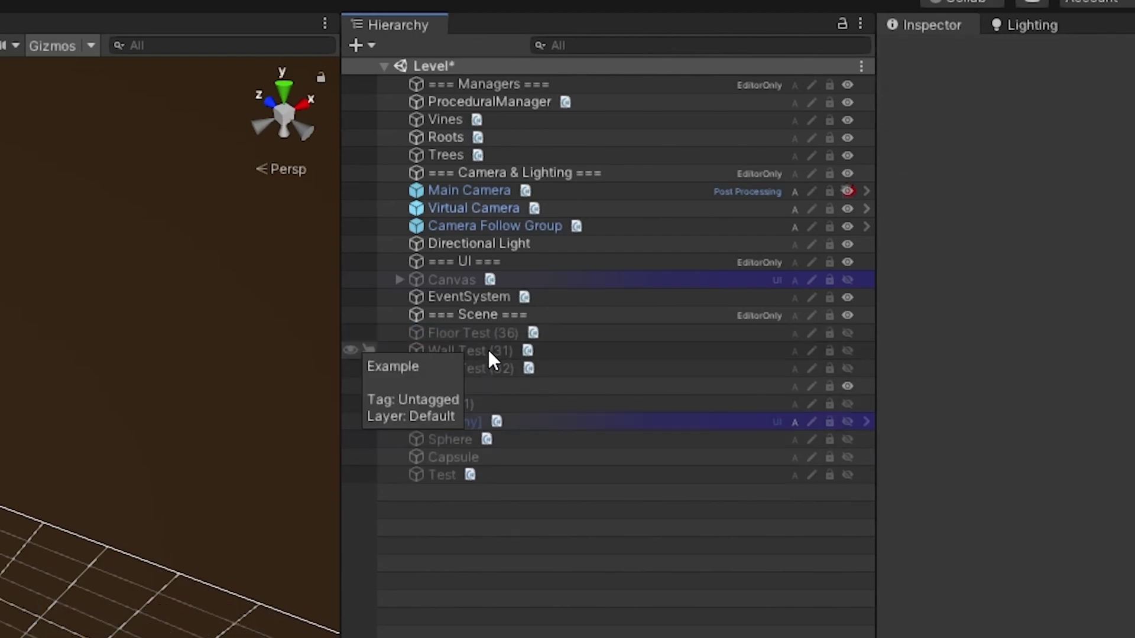
left_click(488, 331)
key("Delete")
Step: Delete Wall Test (31), Wall Test (32) and Test (1) from the hierarchy
left_click(495, 335)
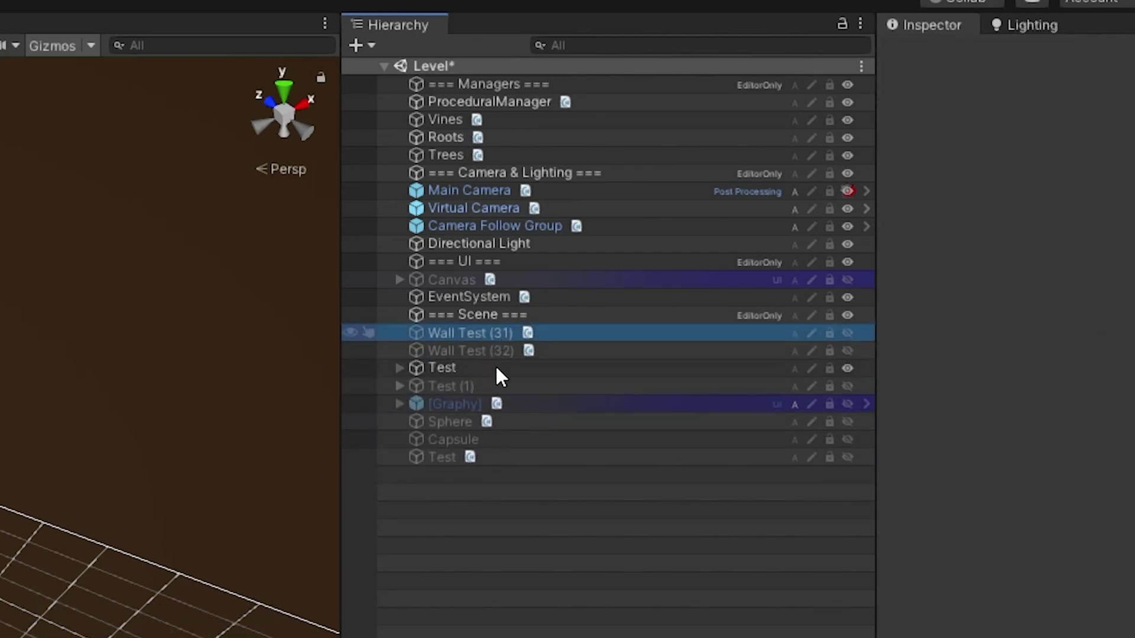
key("Delete")
left_click(492, 332)
key("Delete")
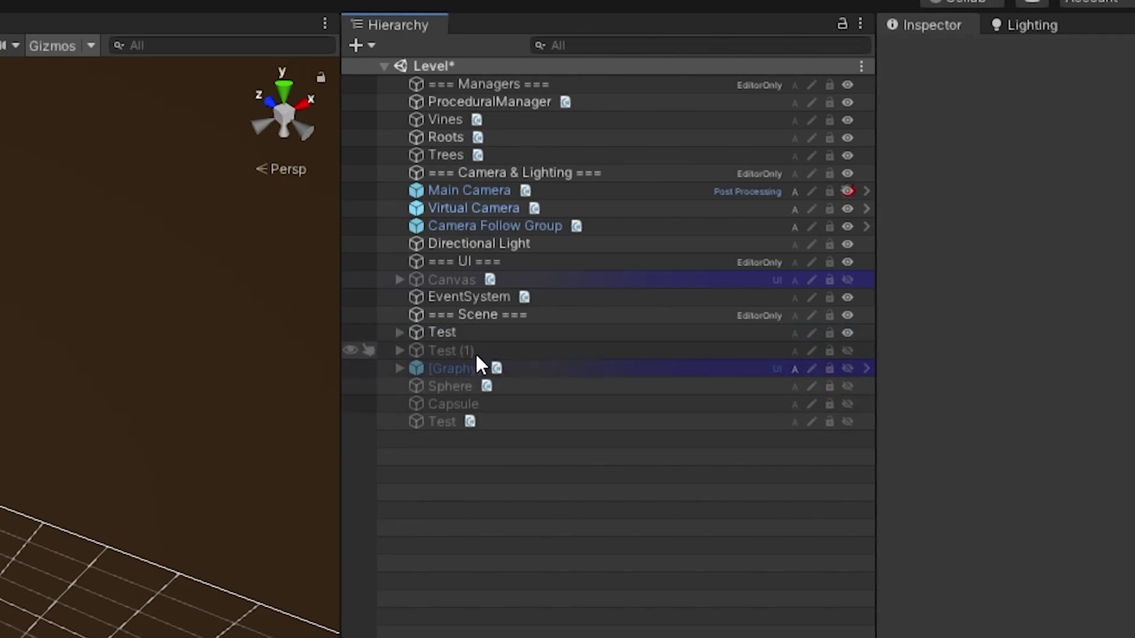
left_click(476, 352)
key("Delete")
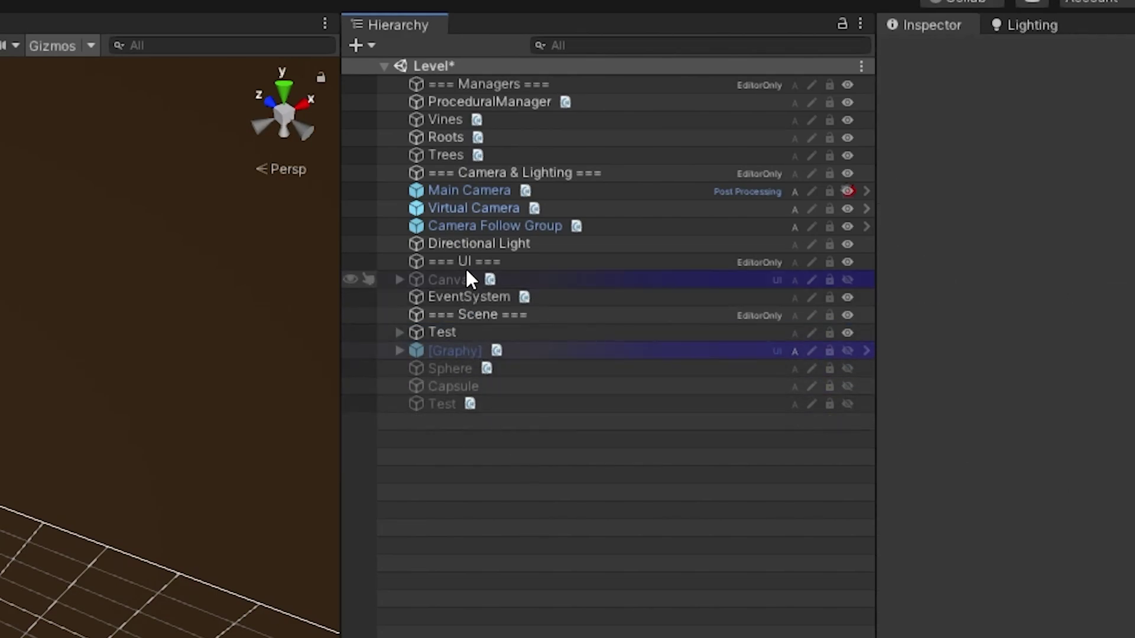
Step: Delete the === UI === header together with Canvas and EventSystem
left_click(473, 264)
left_click(477, 298, "shift")
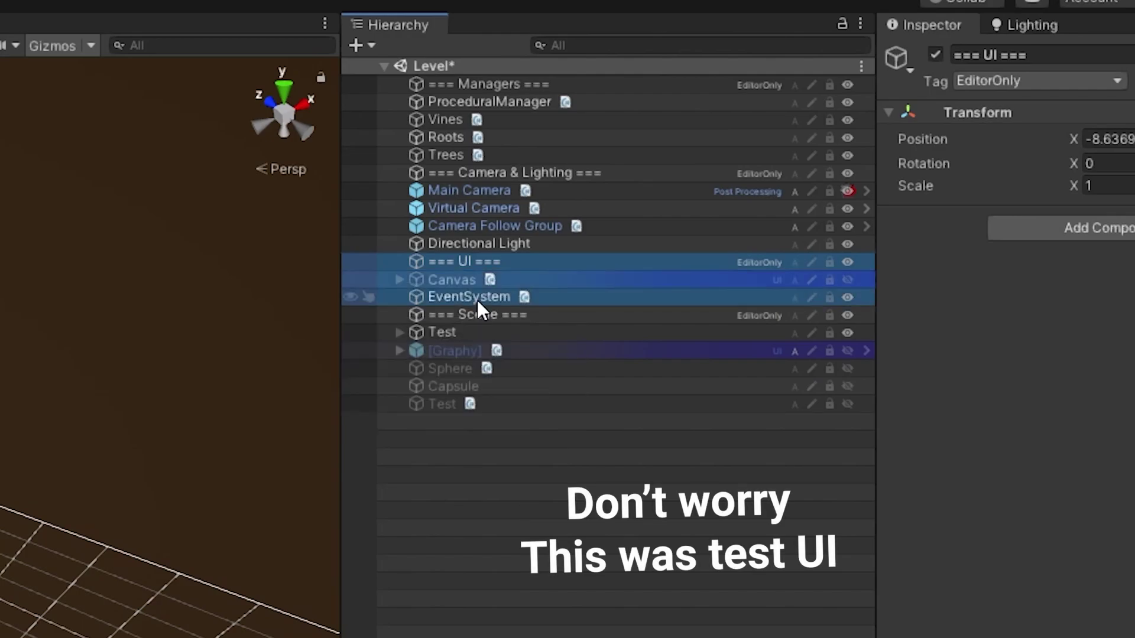
key("Delete")
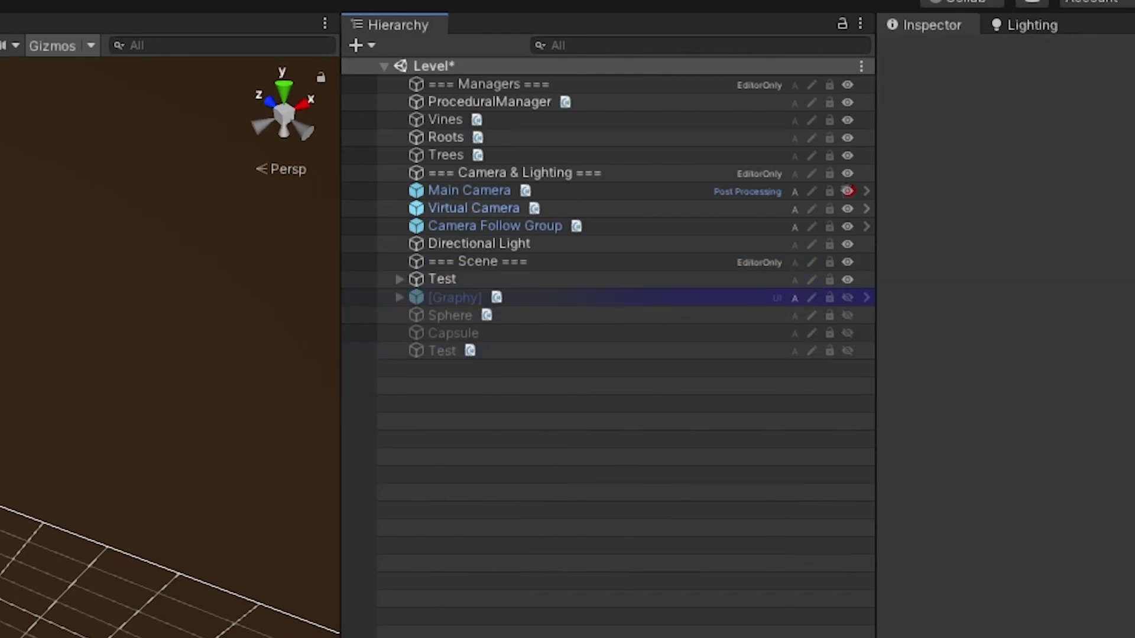
Step: Toggle the Capsule object on and back off, then clear the selection
left_click(453, 334)
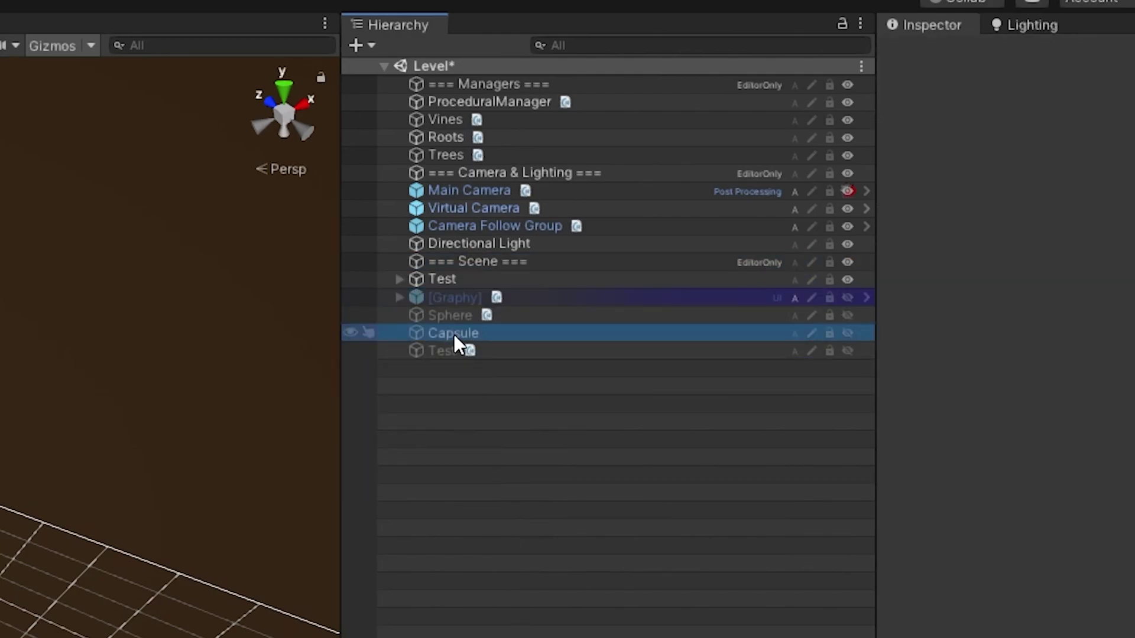
left_click(938, 57)
left_click(938, 56)
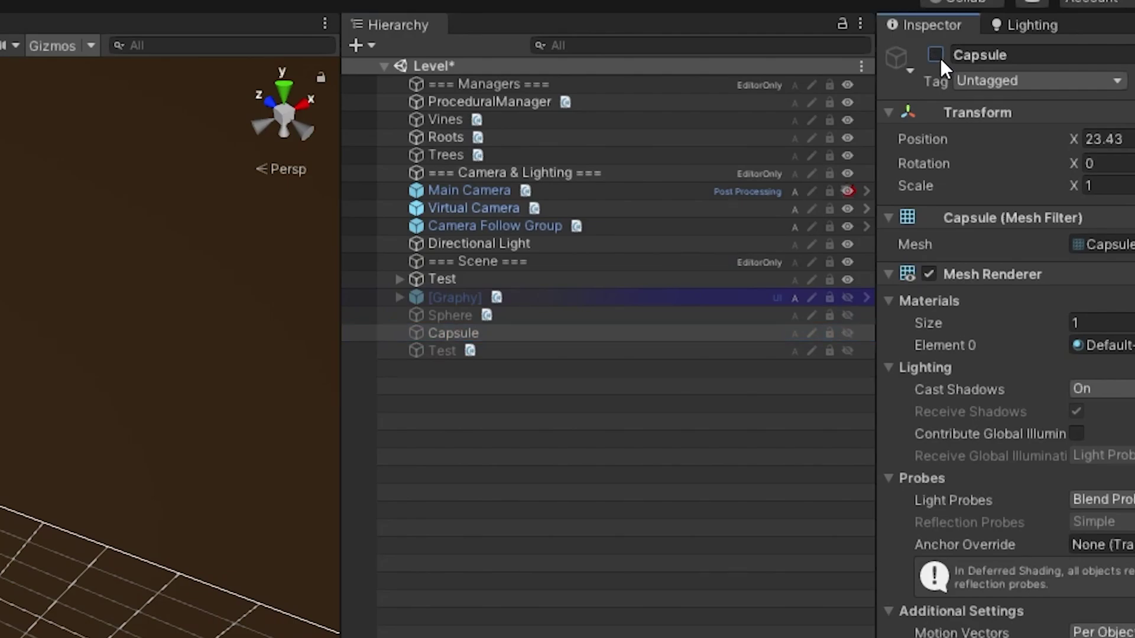
left_click(585, 473)
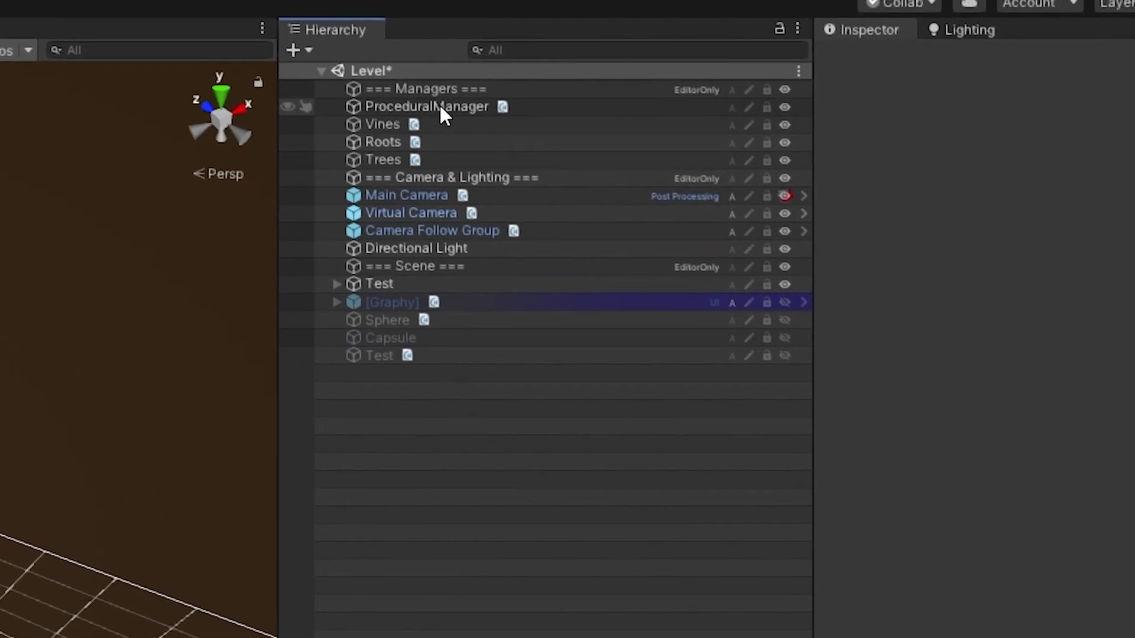
Step: Review ProceduralManager's components and the Trees generator's settings
left_click(502, 102)
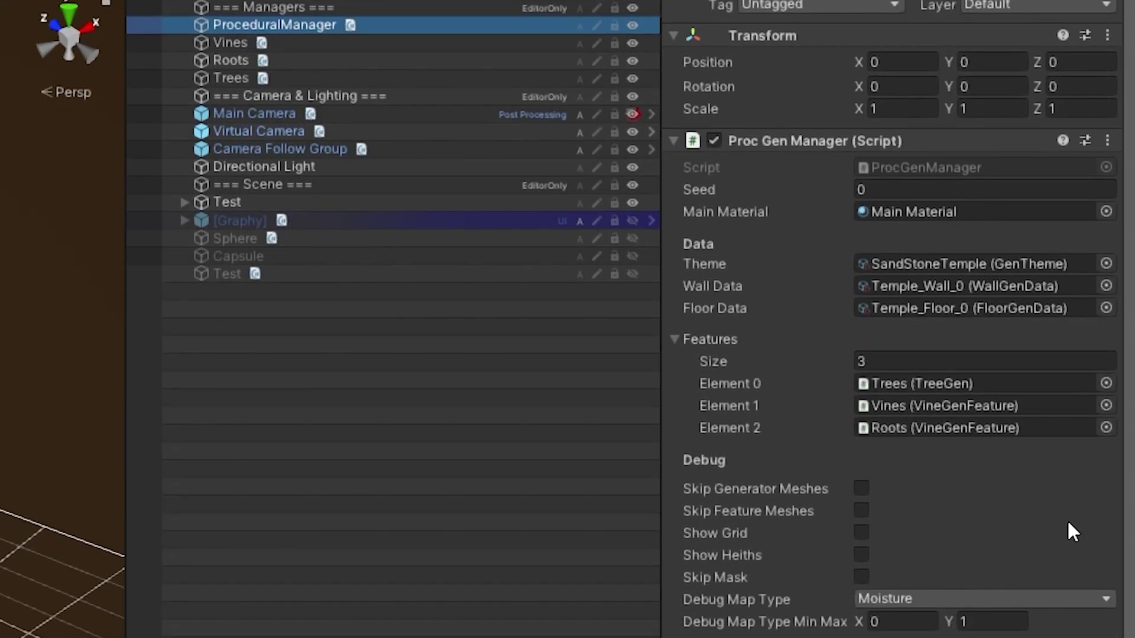
scroll(1068, 609, "down", 3)
scroll(1087, 467, "down", 10)
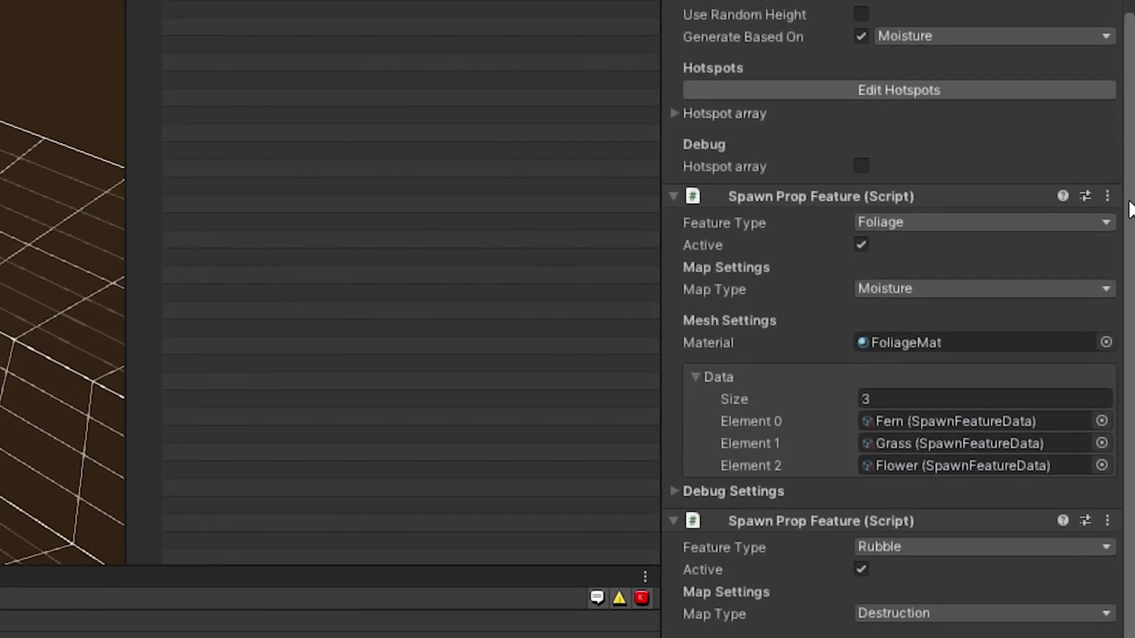
scroll(1123, 213, "down", 3)
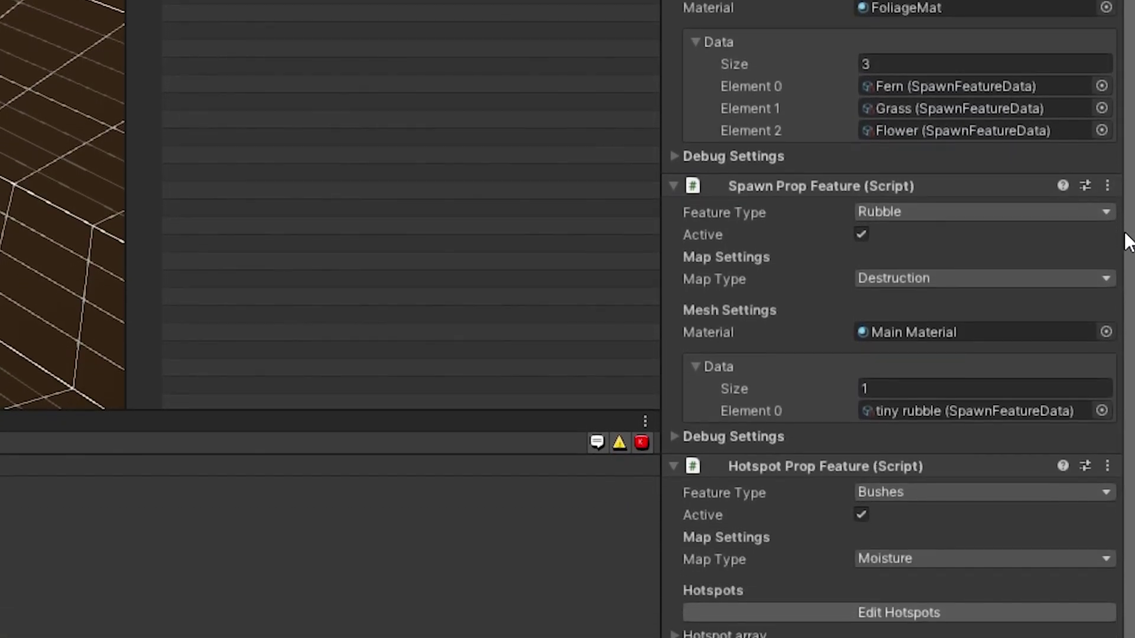
scroll(893, 320, "up", 10)
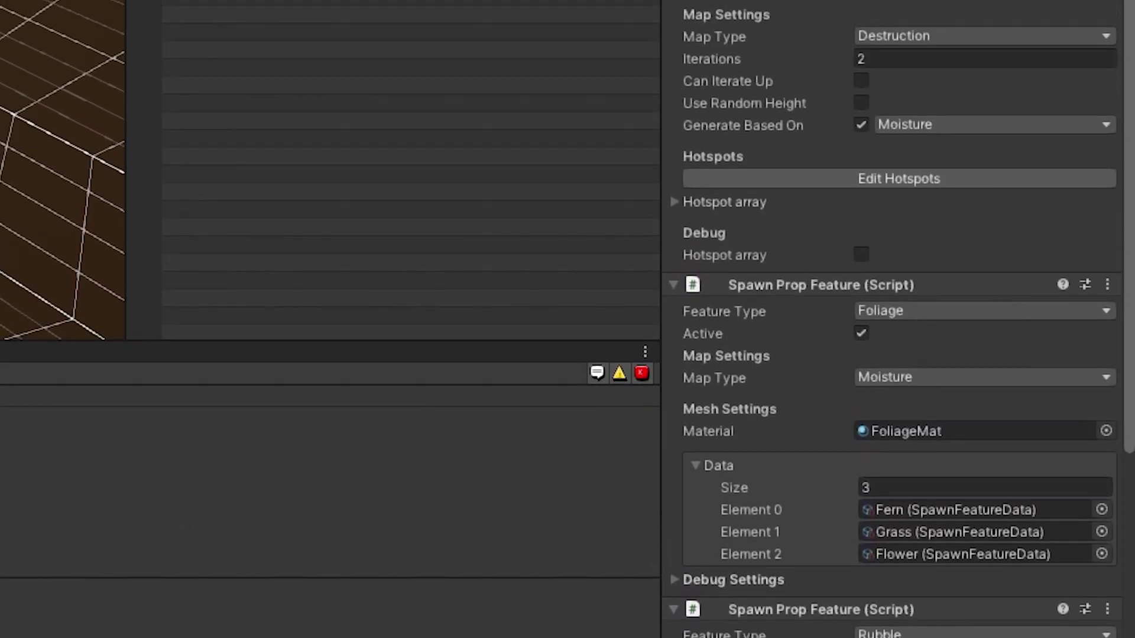
scroll(892, 319, "up", 3)
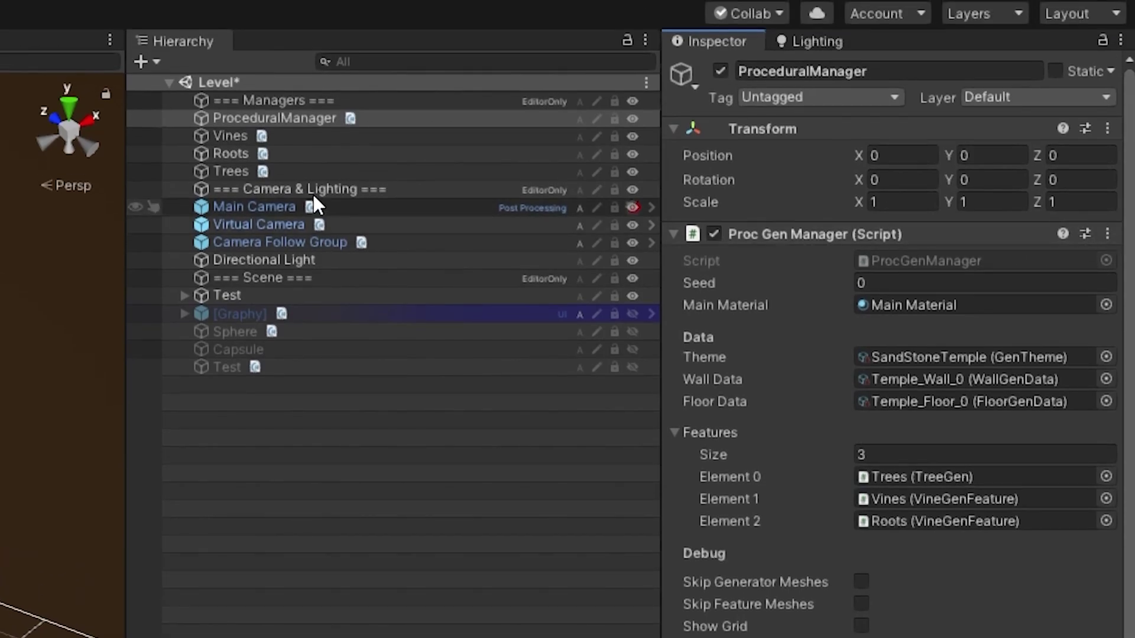
left_click(229, 172)
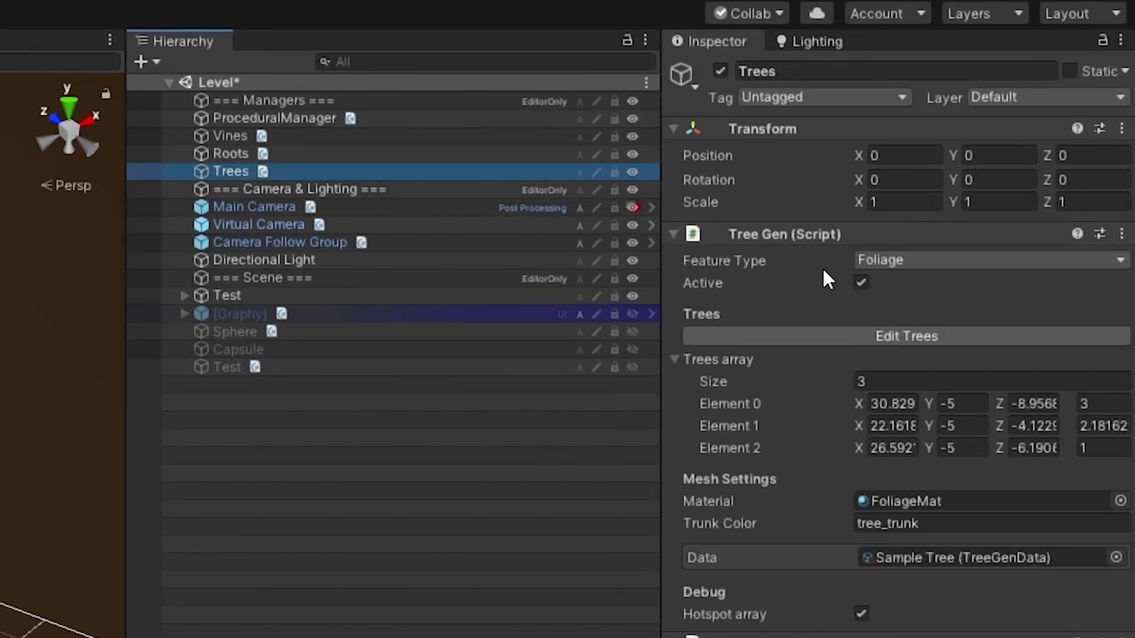
left_click(305, 118)
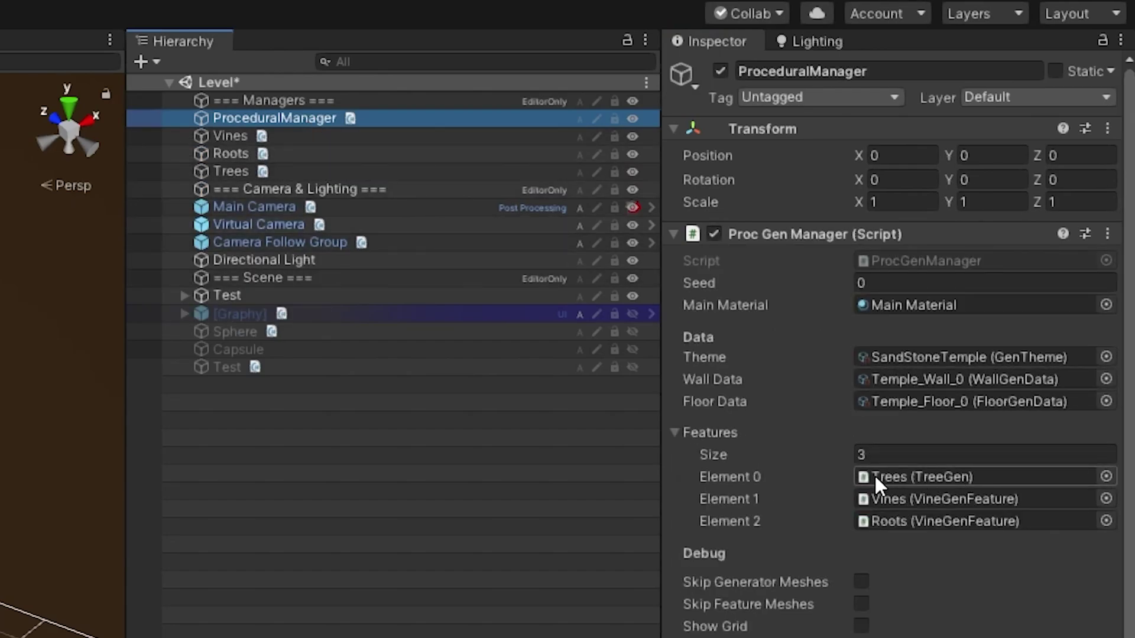
Step: Check the Trees object referenced in Features, then the Vines, Roots and Trees generators
left_click(974, 475)
left_click(233, 172)
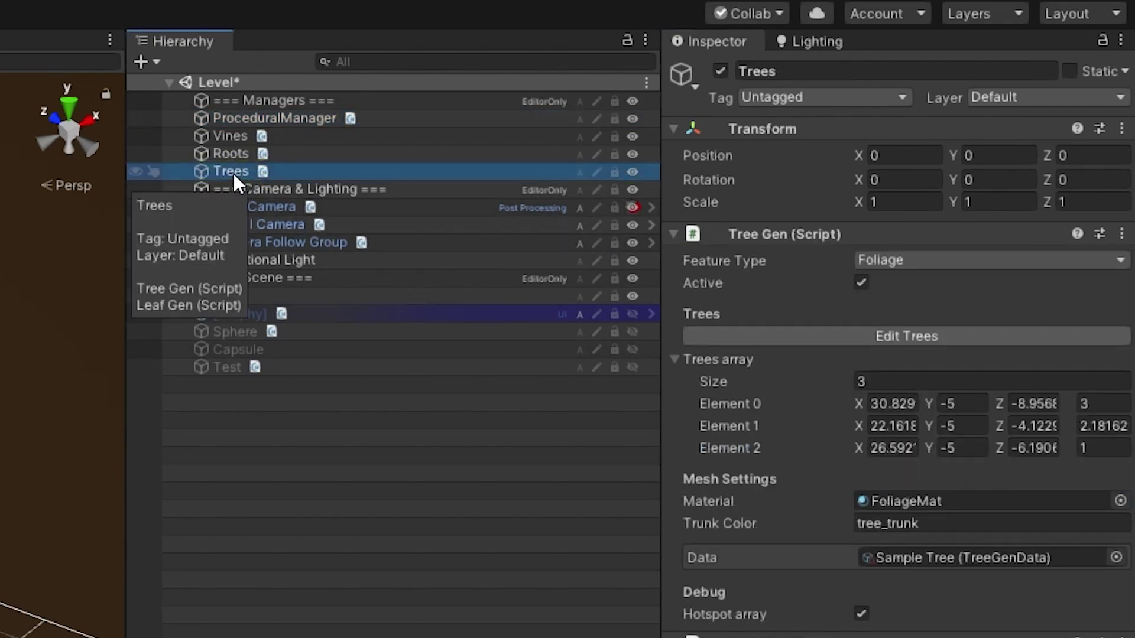
left_click(304, 120)
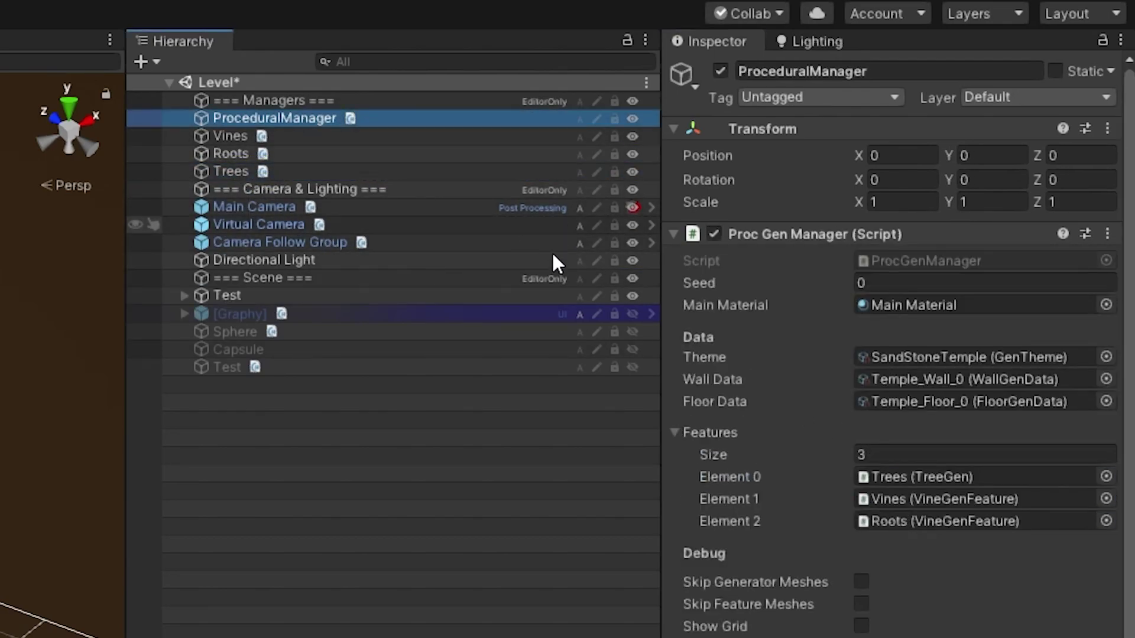
left_click_drag(1129, 313, 1130, 385)
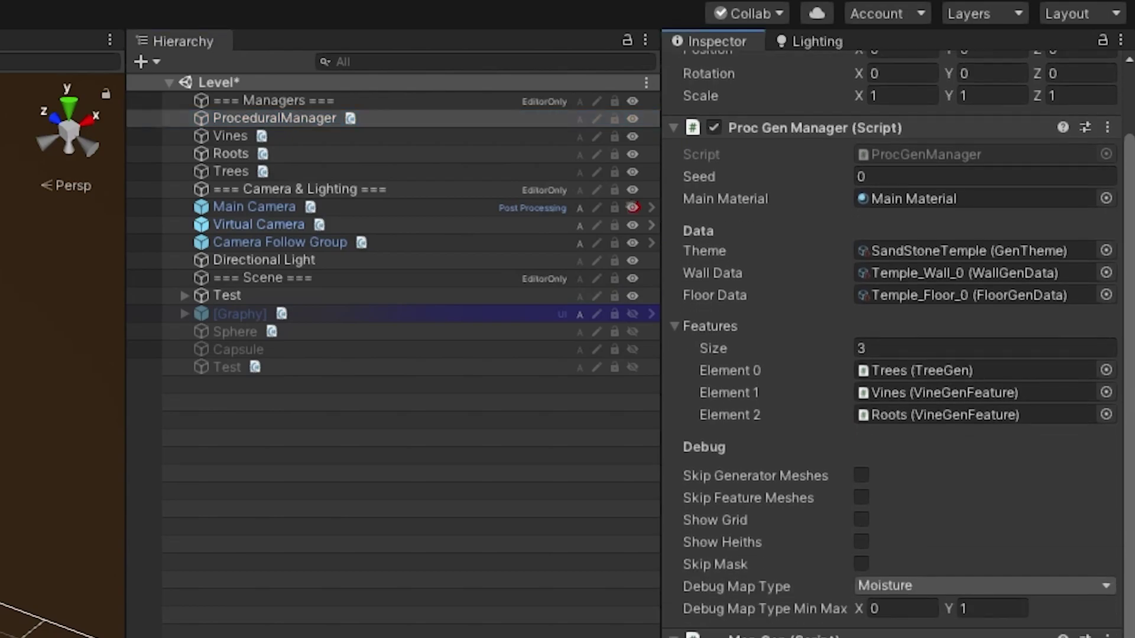
scroll(892, 343, "down", 15)
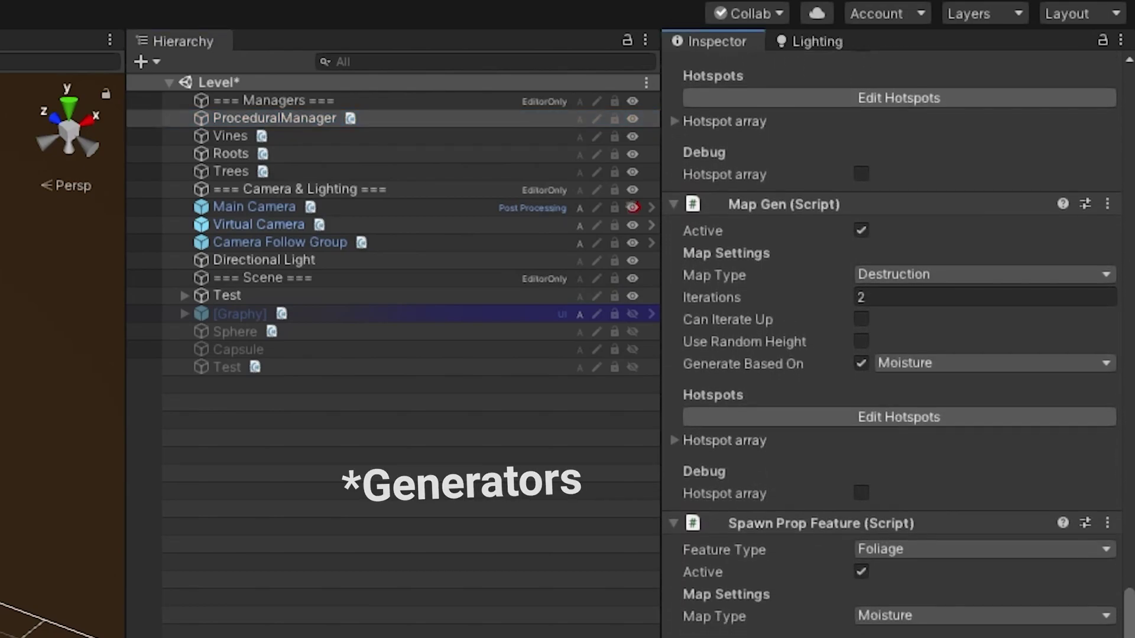
scroll(893, 343, "down", 1)
left_click(240, 136)
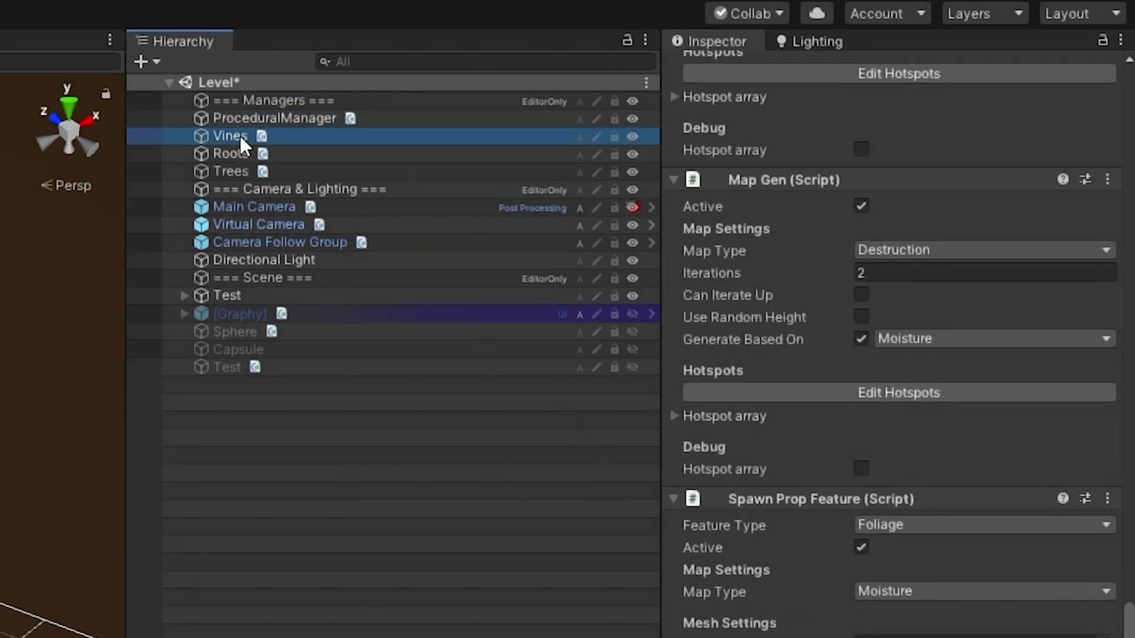
left_click(236, 153)
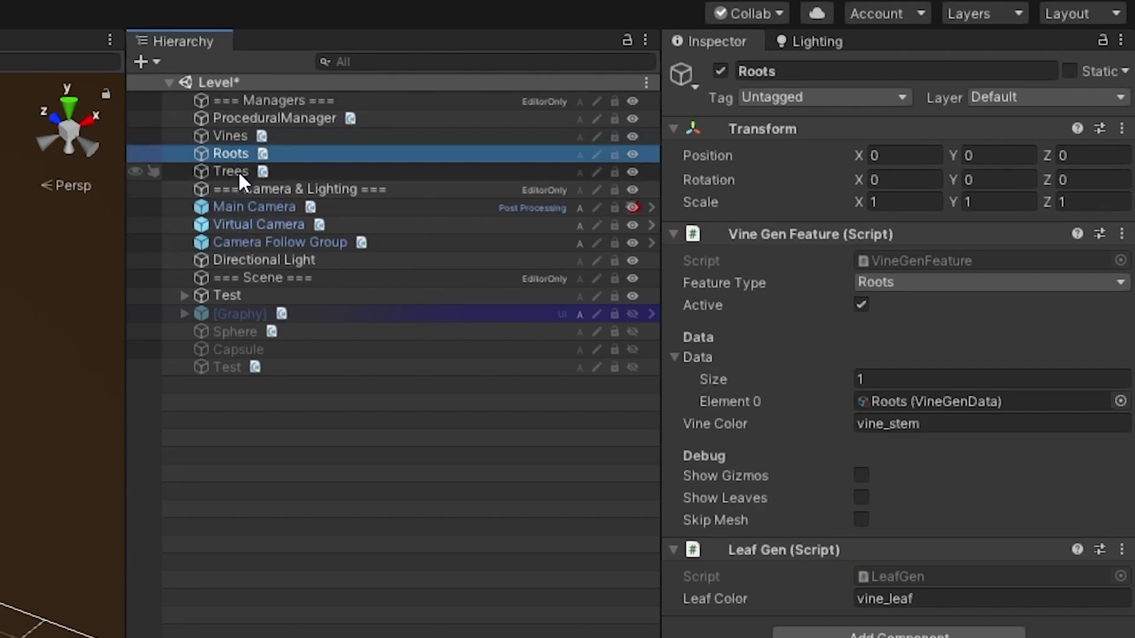
left_click(239, 172)
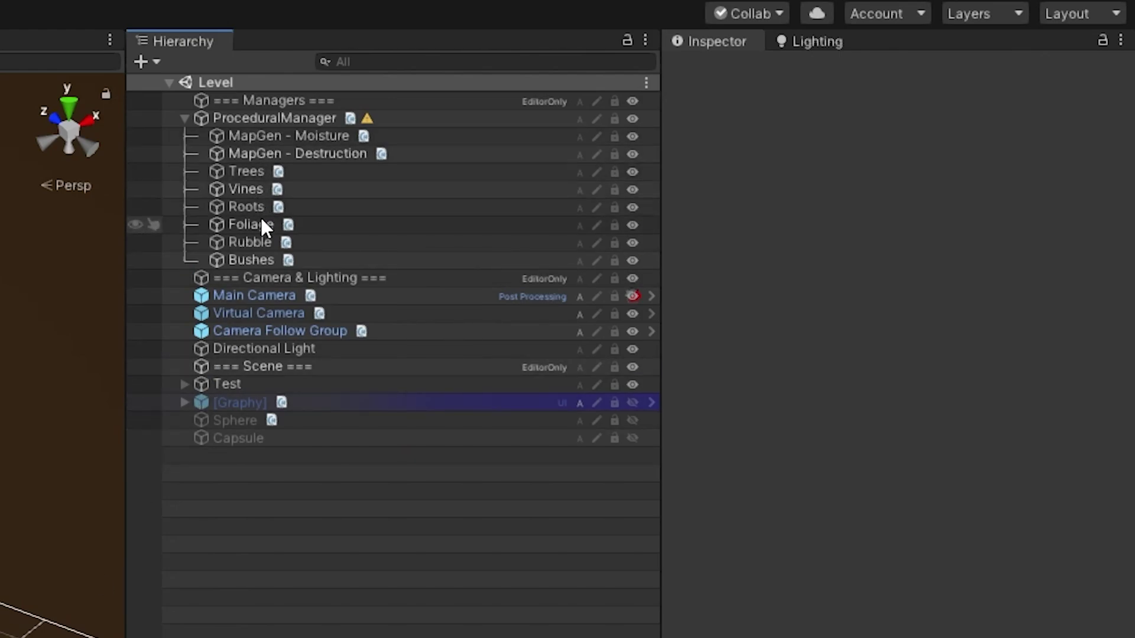
Step: Inspect ProceduralManager and its MapGen - Moisture, MapGen - Destruction, Trees and Vines children
mouse_move(265, 257)
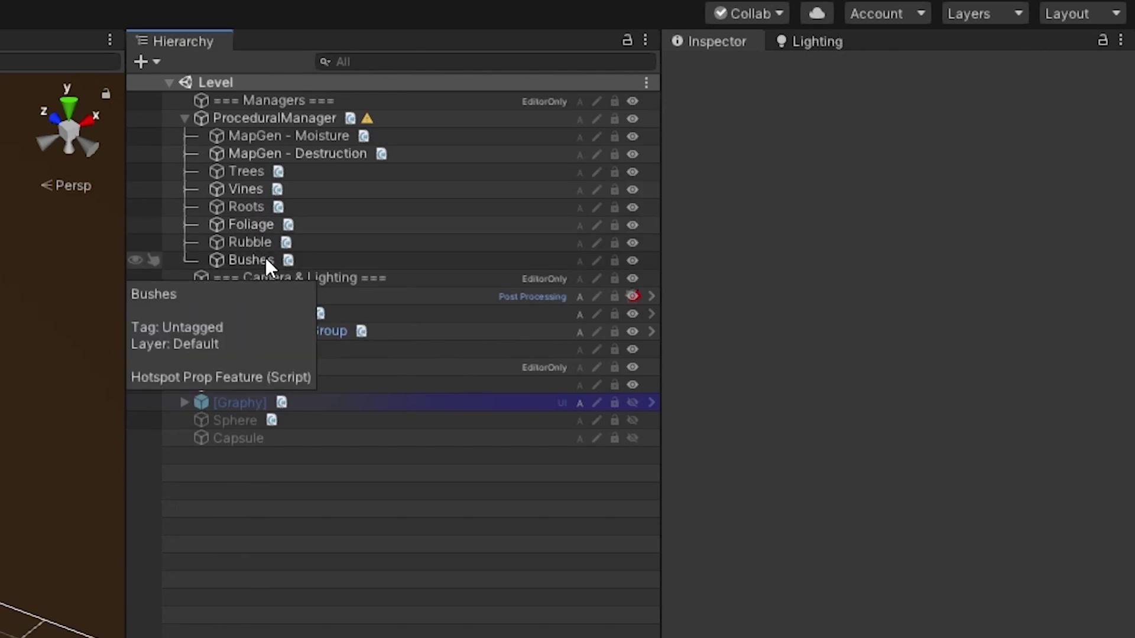
left_click(273, 118)
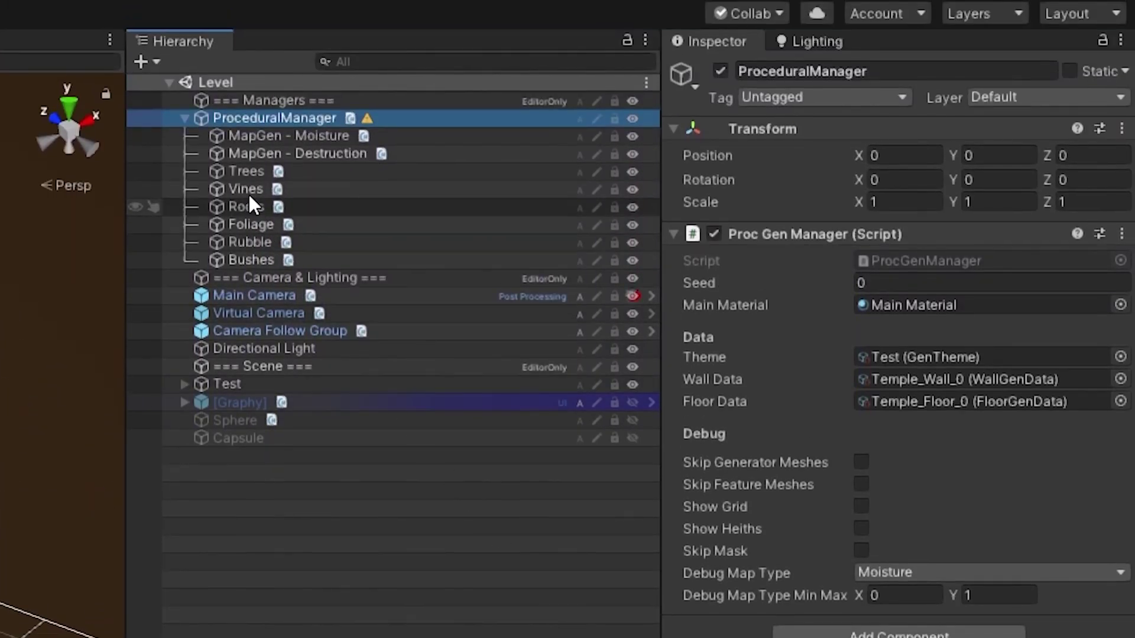
left_click(258, 84)
left_click(264, 97)
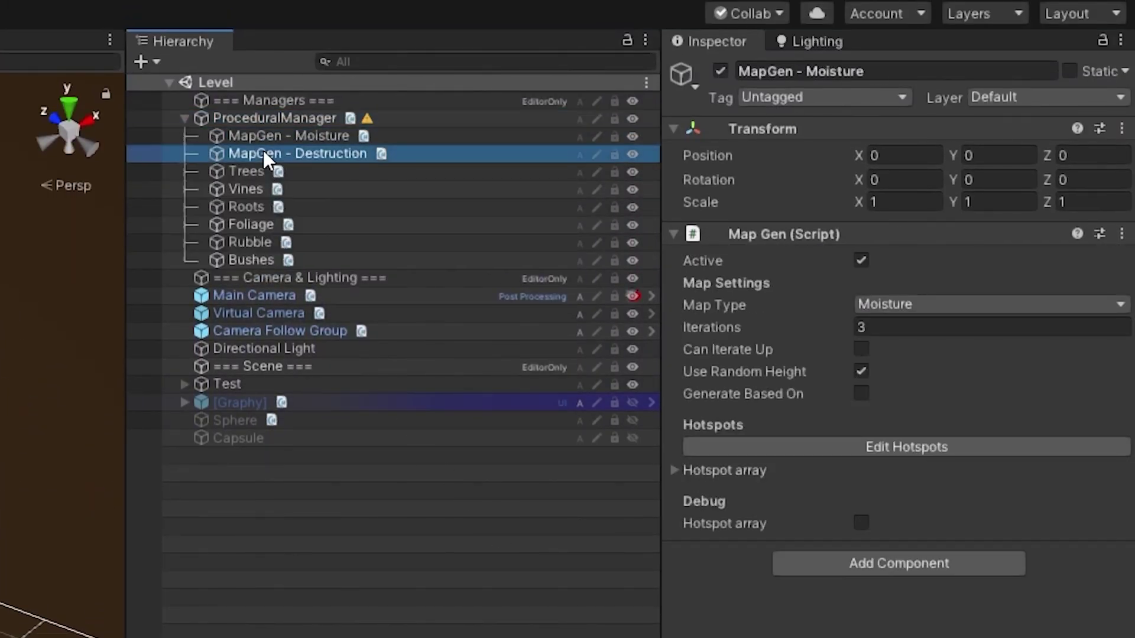
left_click(258, 171)
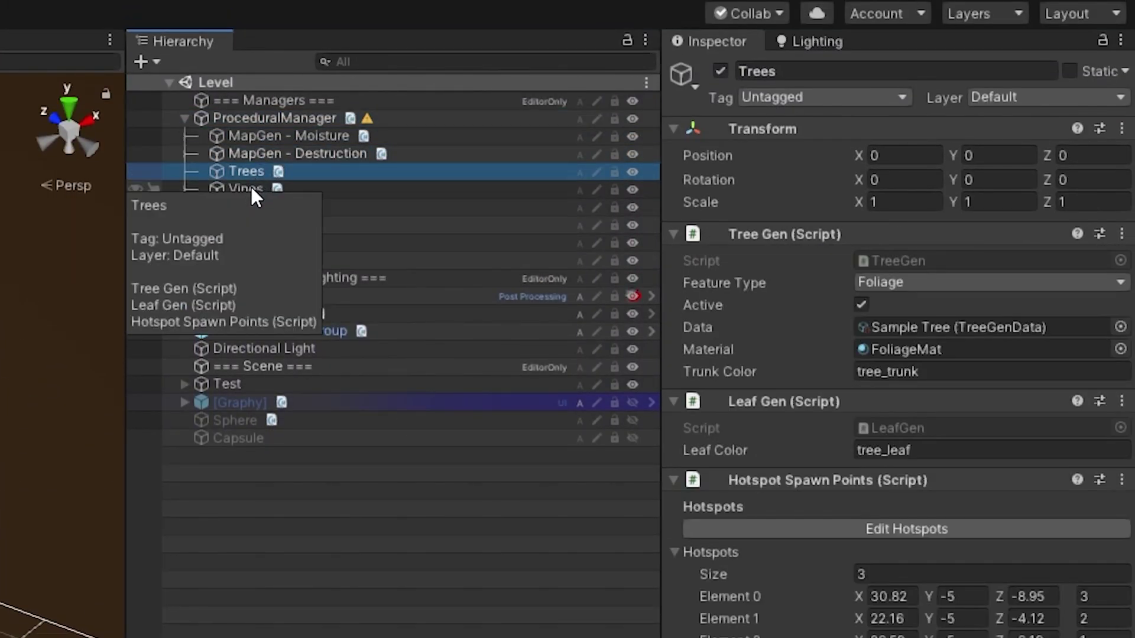
left_click(251, 188)
left_click(329, 571)
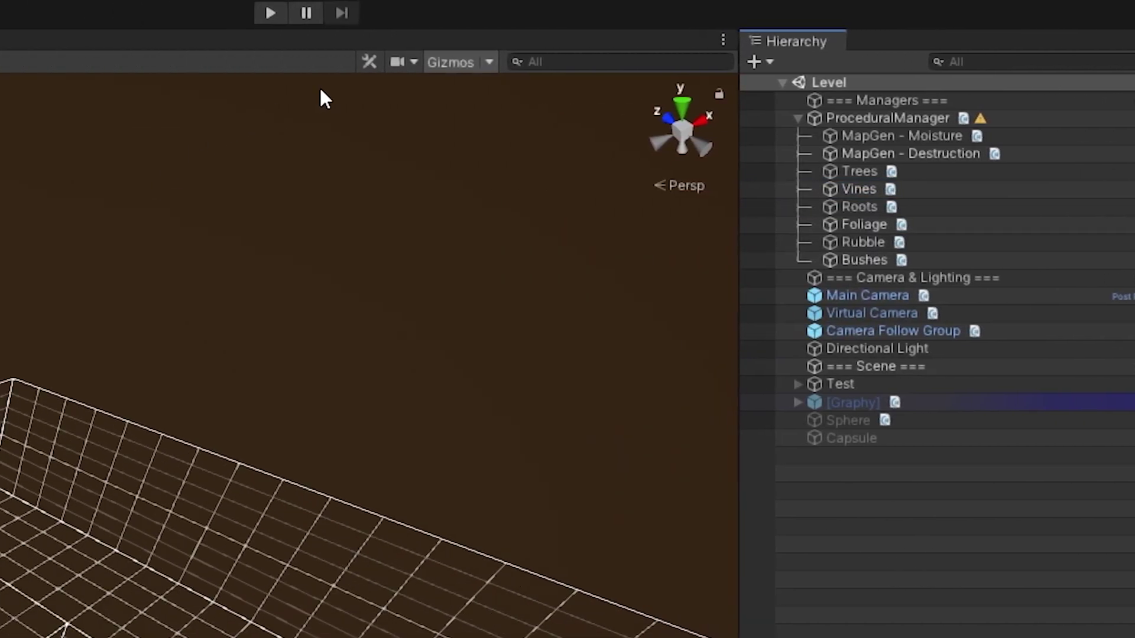
Step: Play the level and outline the Trees, Vines and Roots generators in the scene
left_click(273, 13)
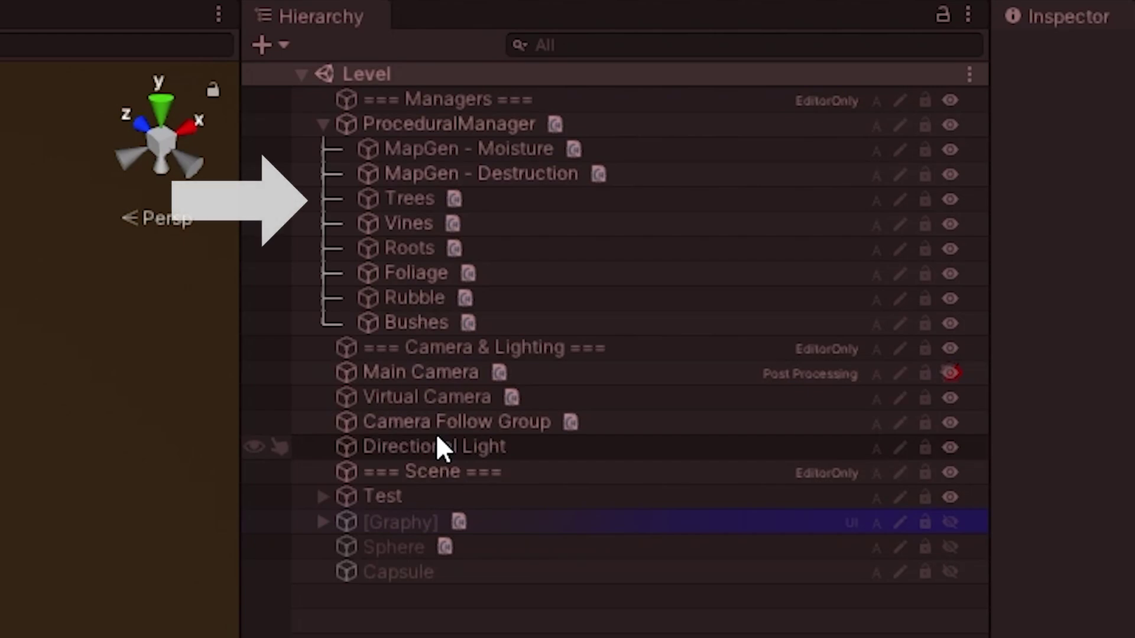
left_click(409, 198)
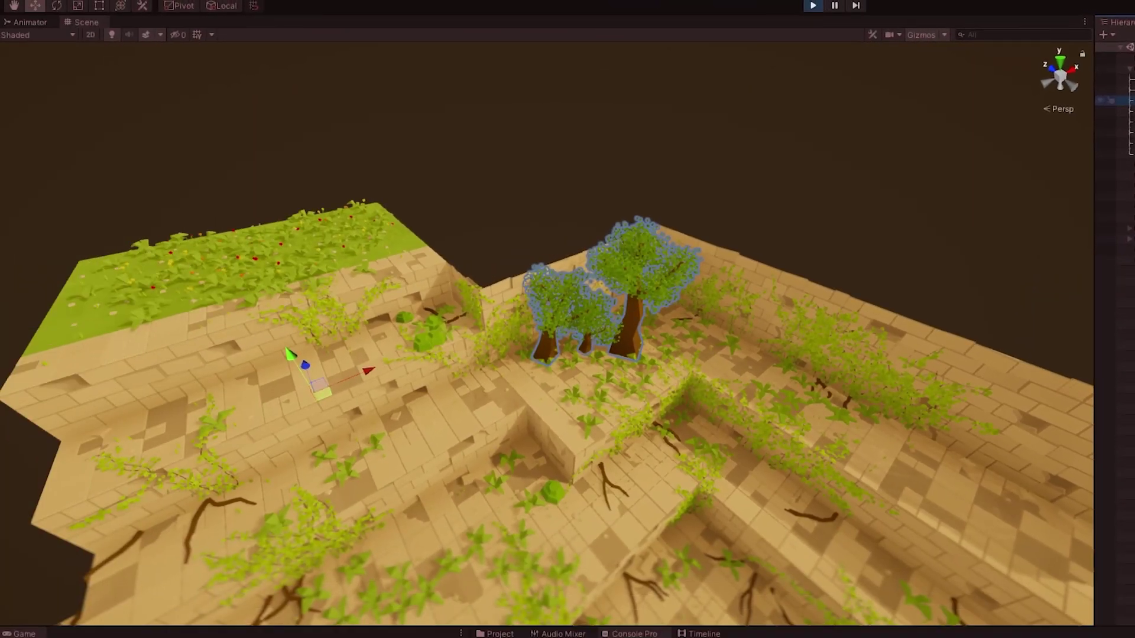
key("Down")
key("Down")
key("Down")
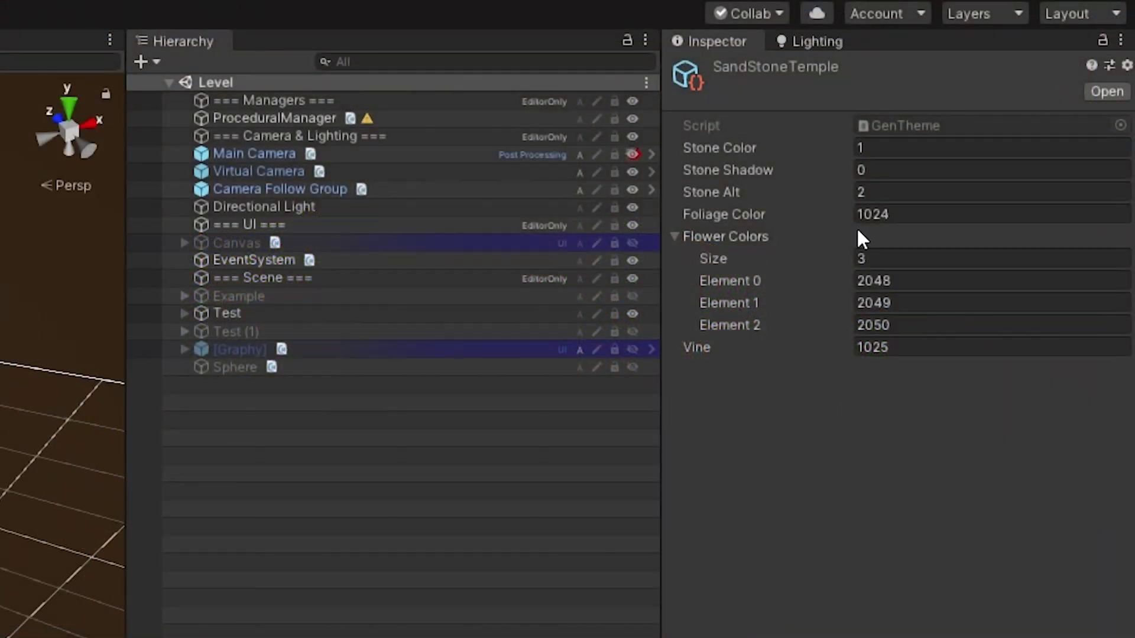
Step: Inspect SandStoneTemple's Stone Color, Stone Shadow and Stone Alt index values
left_click(881, 147)
left_click(896, 170)
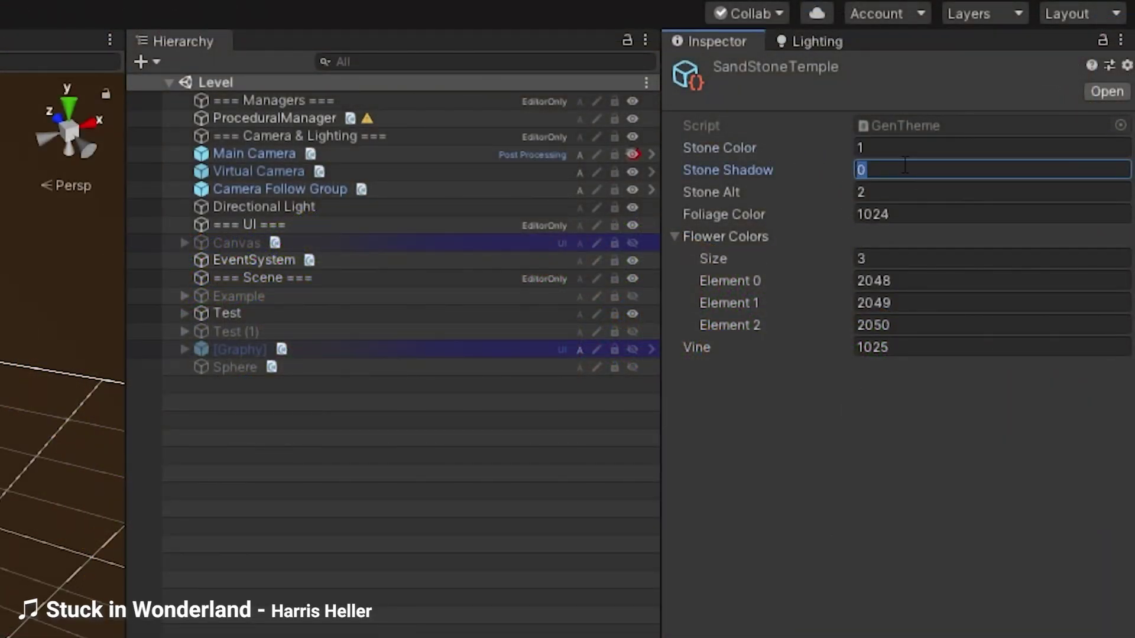
left_click(917, 191)
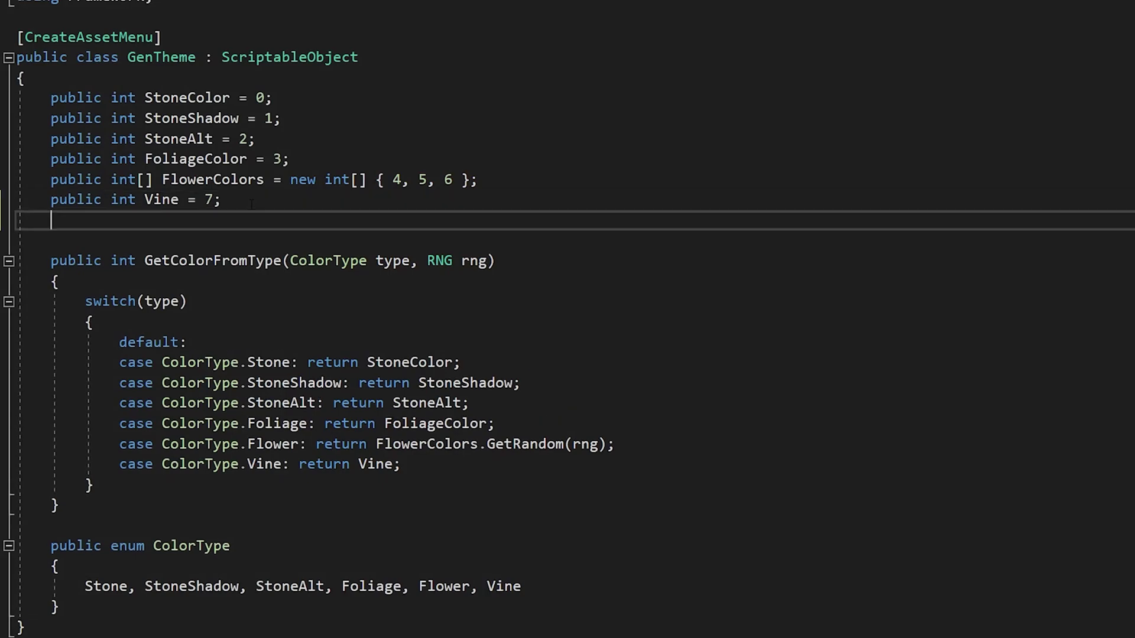
Step: Add 'public int Bark = 8;', a Bark ColorType entry, and a Bark switch case returning Bark
type("public int Bark = 8;")
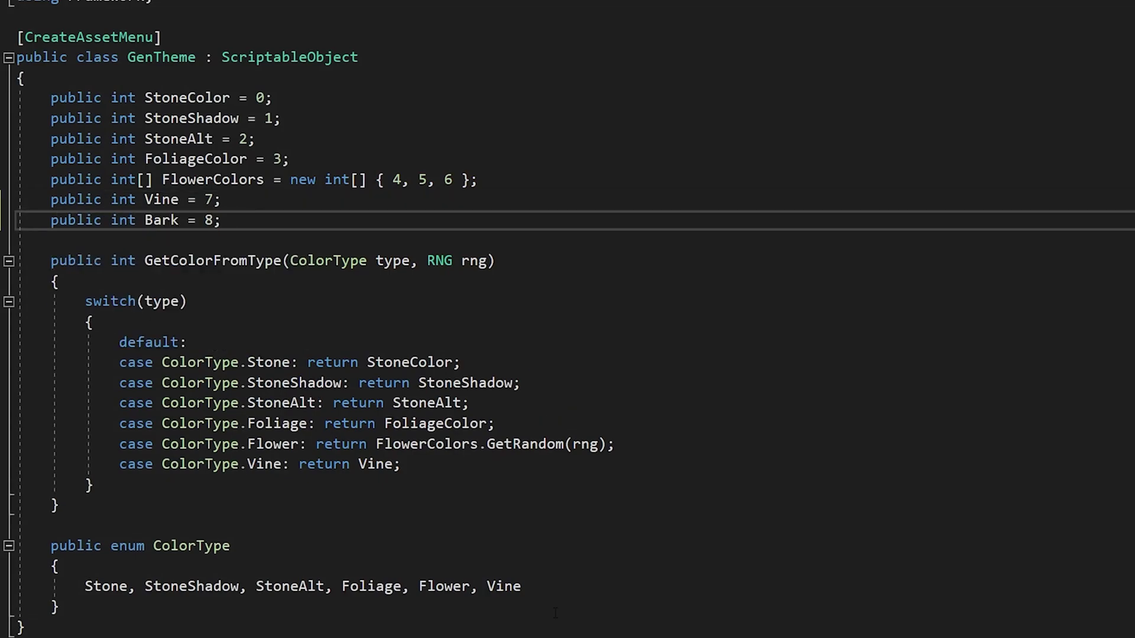
left_click(522, 586)
type(", Bark")
left_click(274, 464)
key("ctrl+d")
double_click(264, 485)
type("Bark")
double_click(374, 484)
type("Bark")
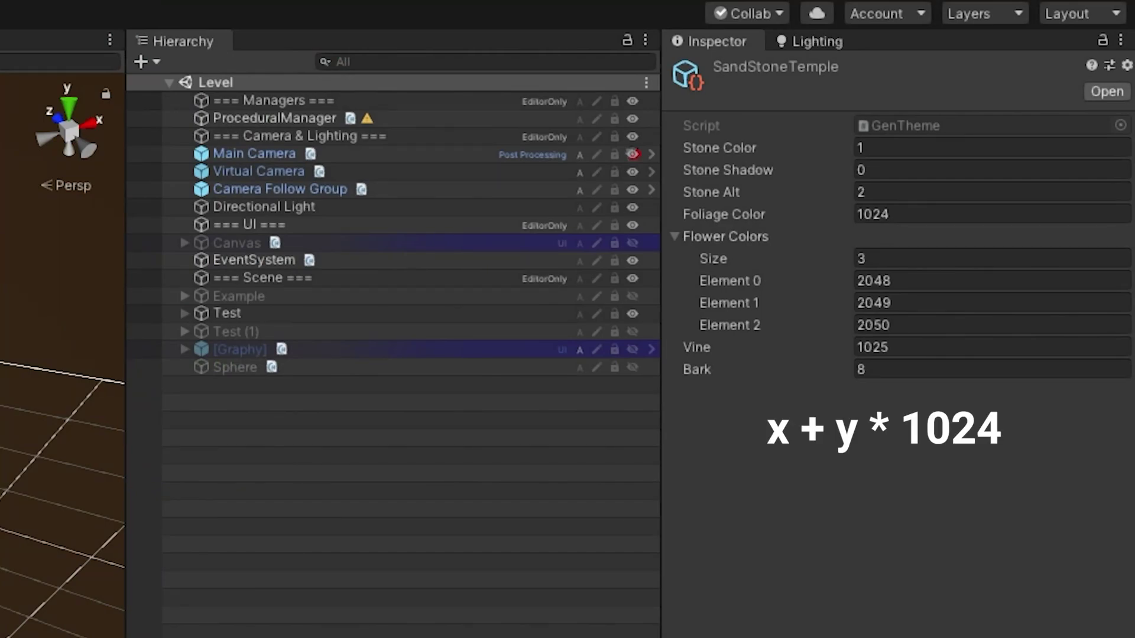
Step: Edit the Bark colour index value and select the theme variable in the GetColorFromType call
left_click(905, 368)
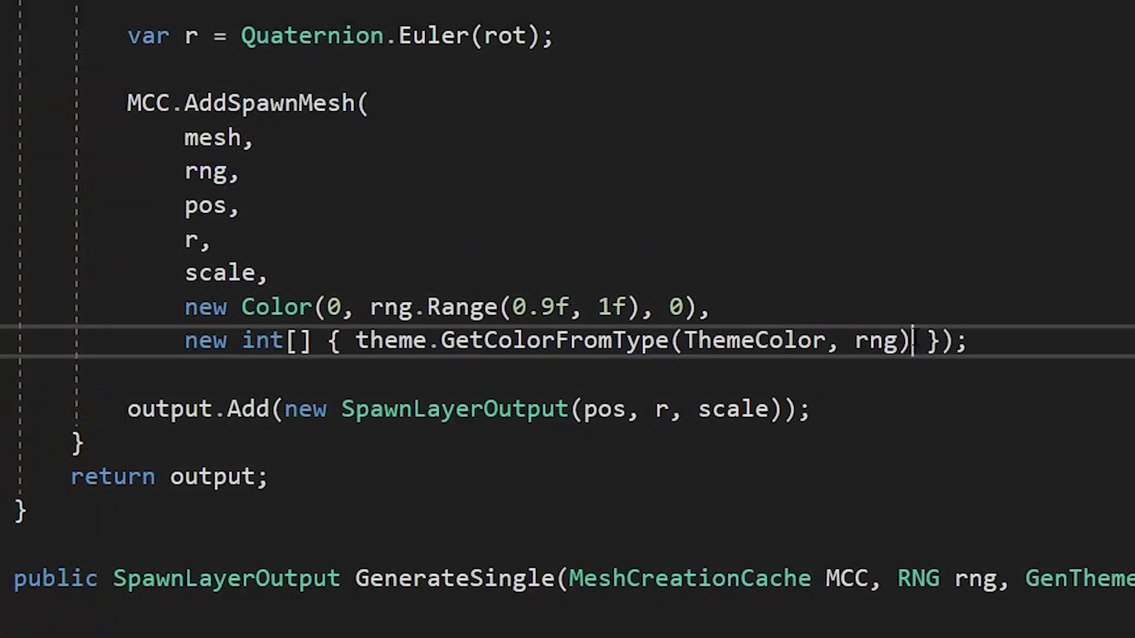
left_click_drag(910, 341, 354, 341)
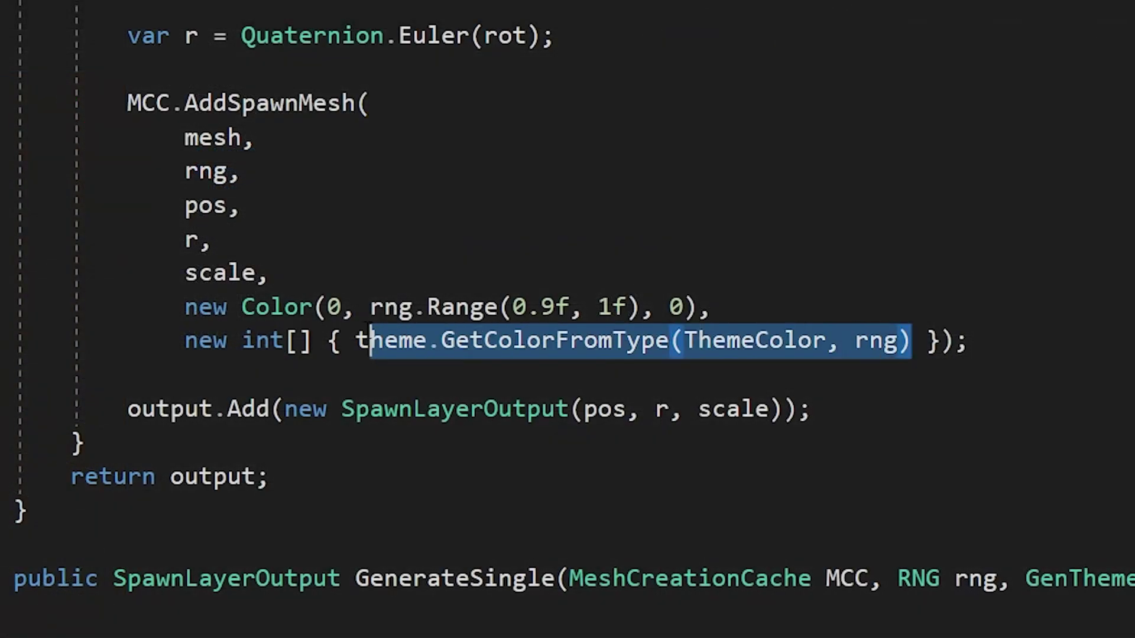
double_click(357, 341)
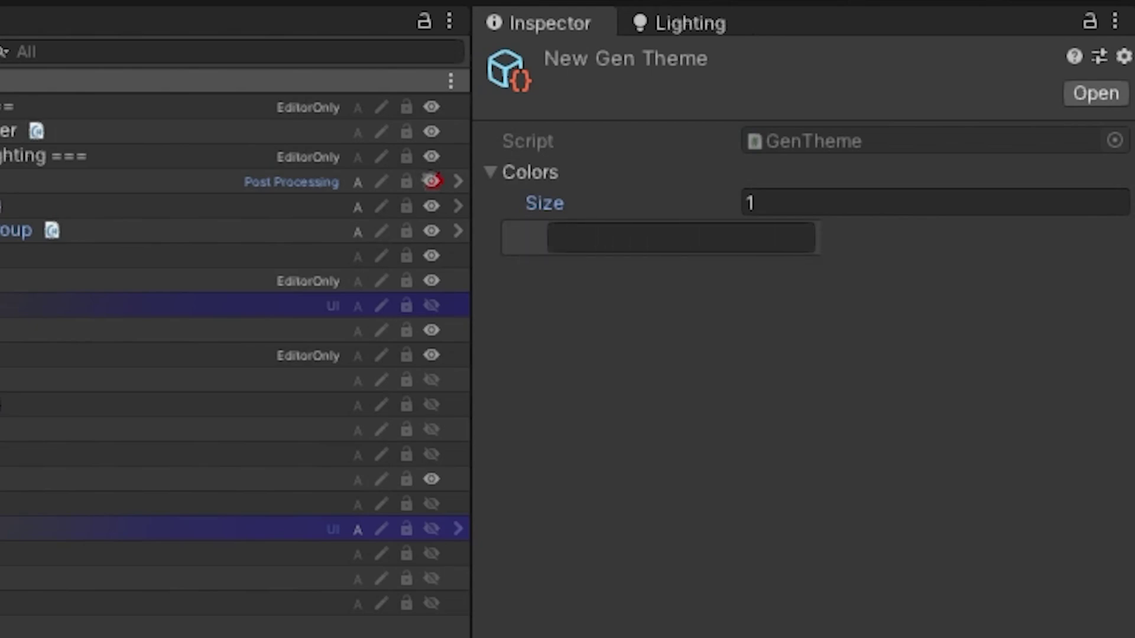
Step: Name the first colour entry 'input name' and point it at palette cell X 1, Y 2
left_click(619, 240)
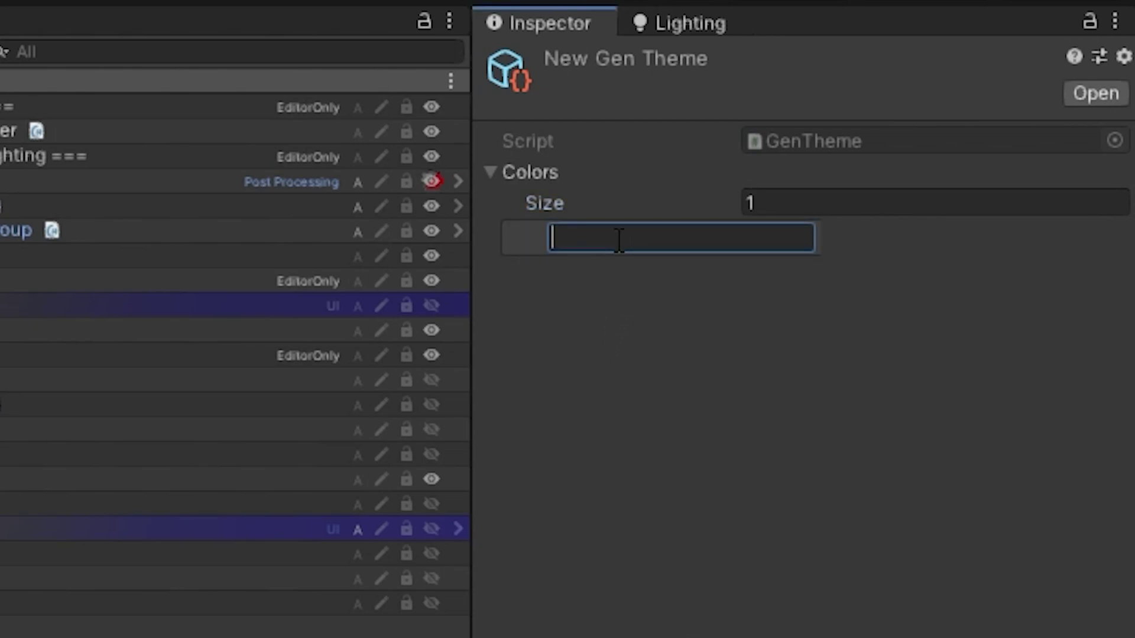
type("input name")
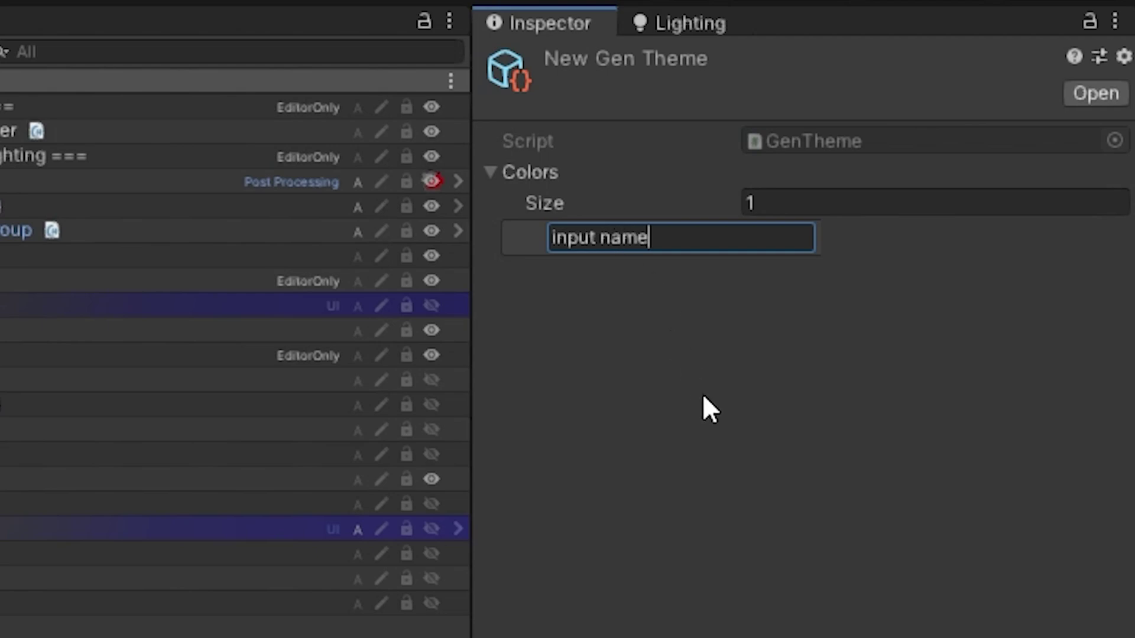
left_click(584, 546)
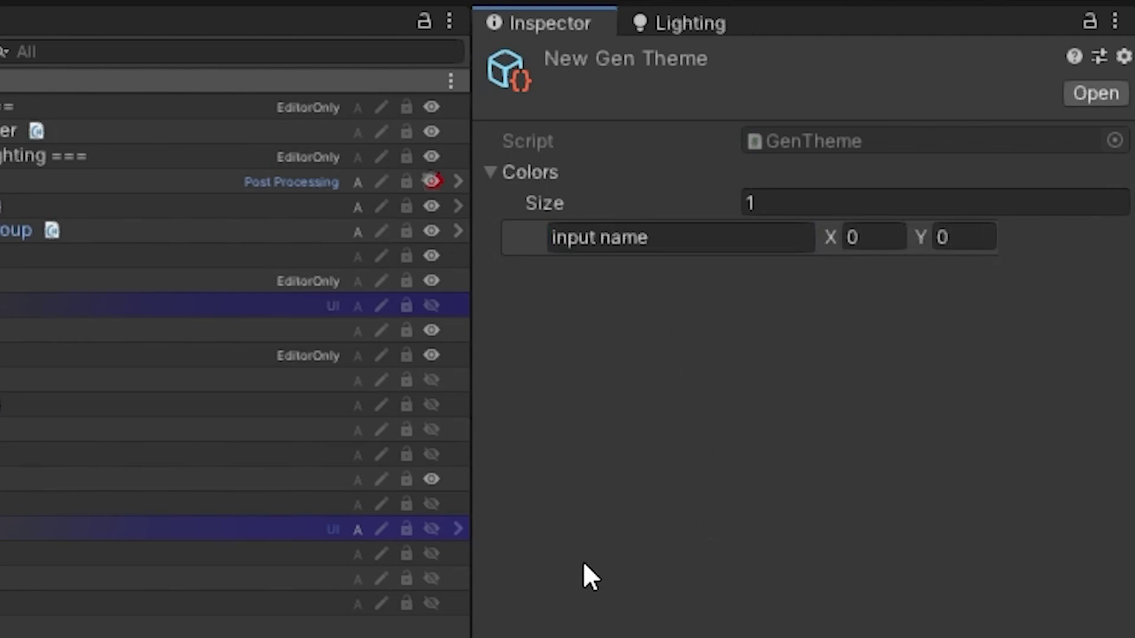
left_click(871, 239)
type("1")
left_click(946, 230)
type("1")
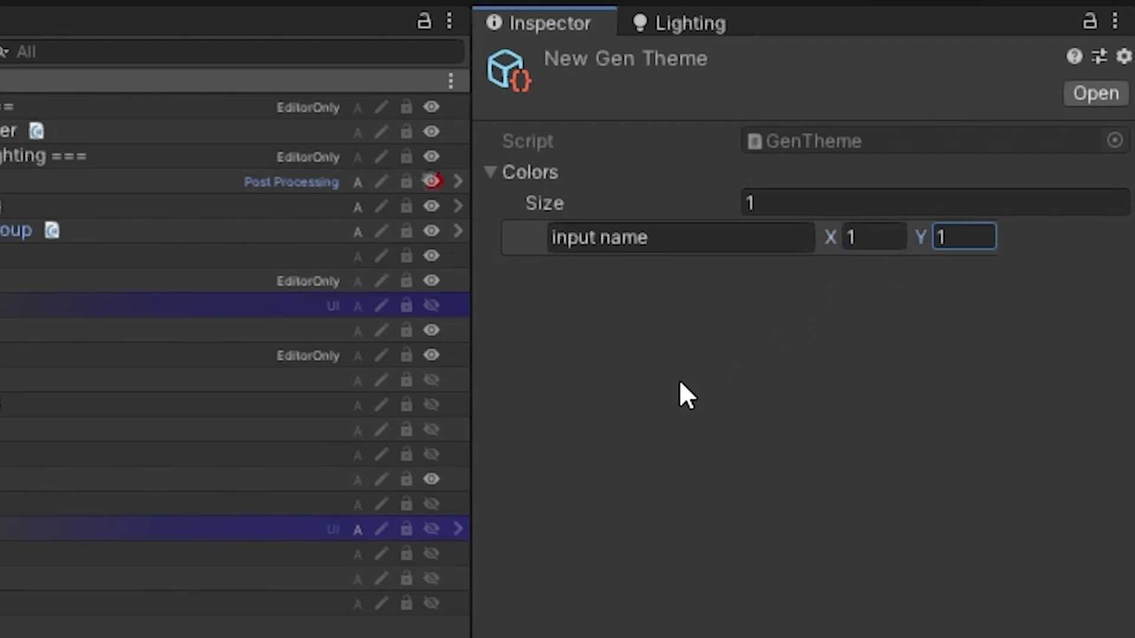
key("Return")
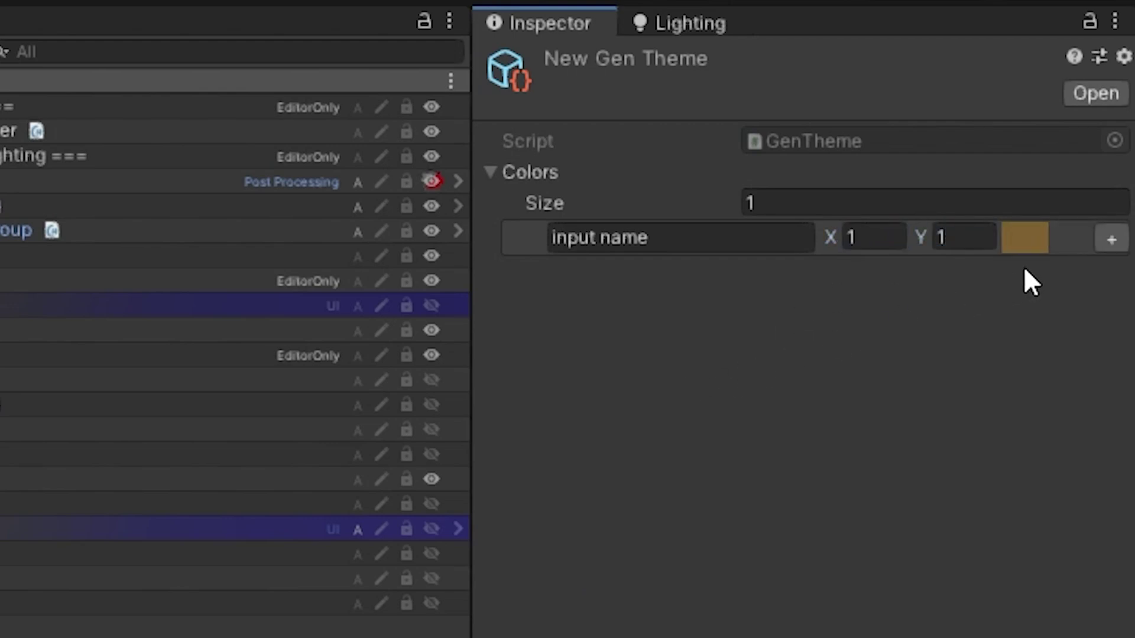
left_click(972, 237)
type("2")
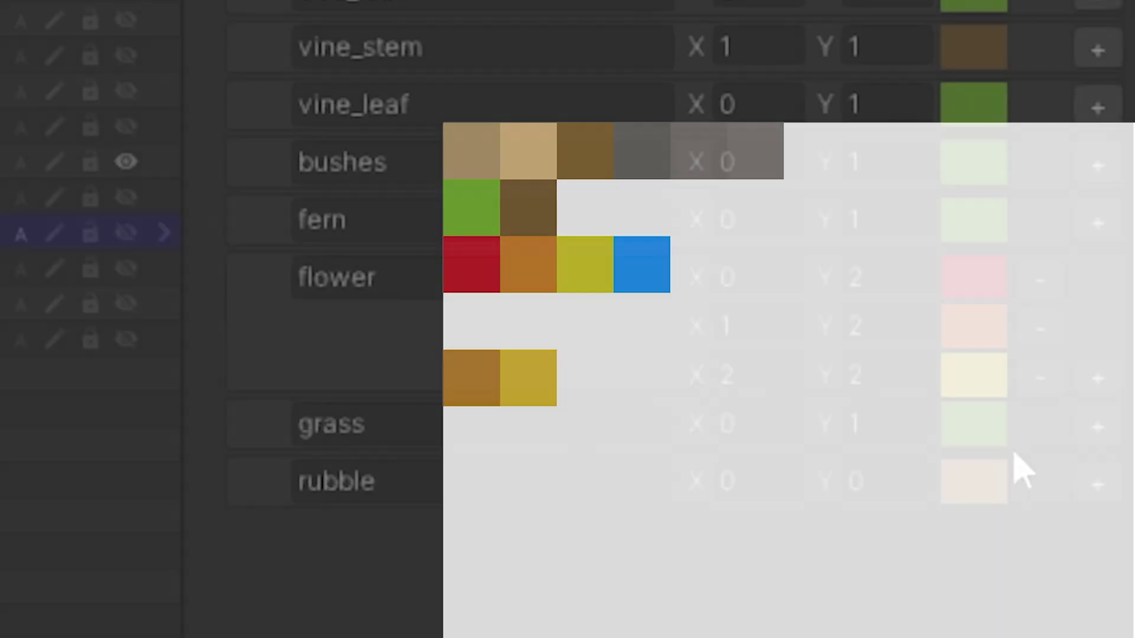
Step: Add a fourth yellow flower colour at X 2, Y 2 and fly over the generated flowers
left_click(1100, 373)
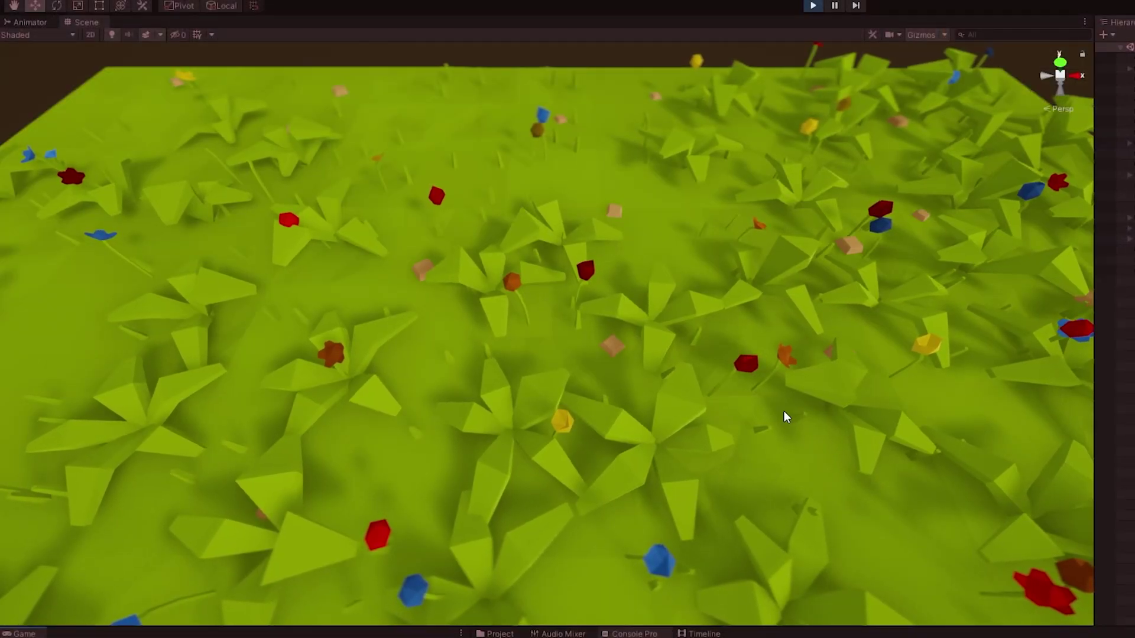
right_click_drag(784, 412, 1129, 436)
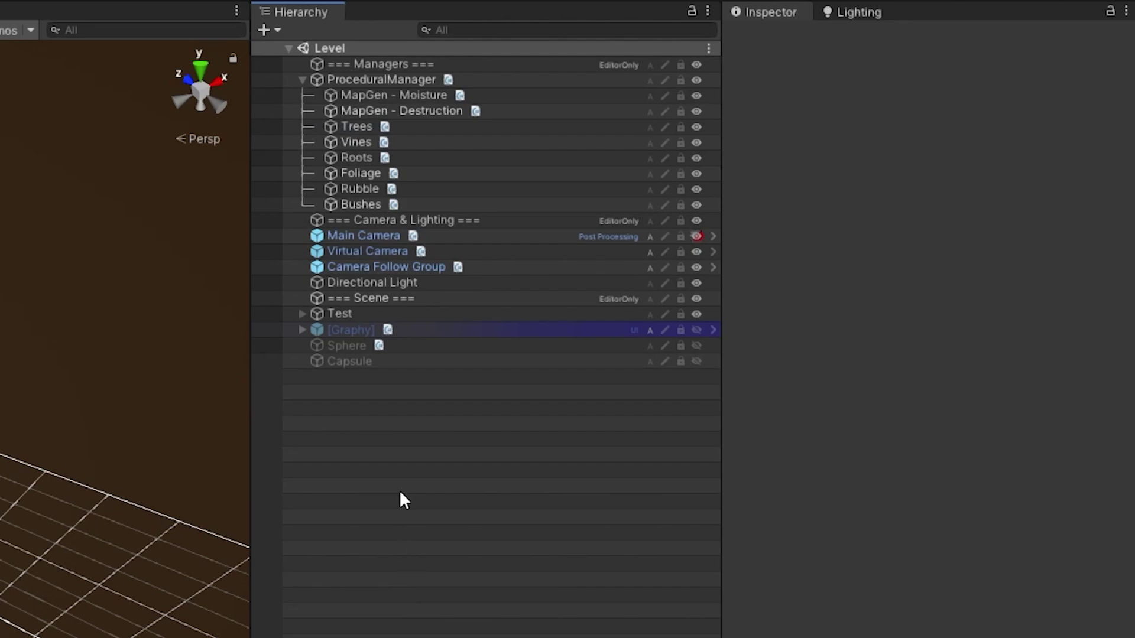
left_click(358, 125)
left_click(879, 181)
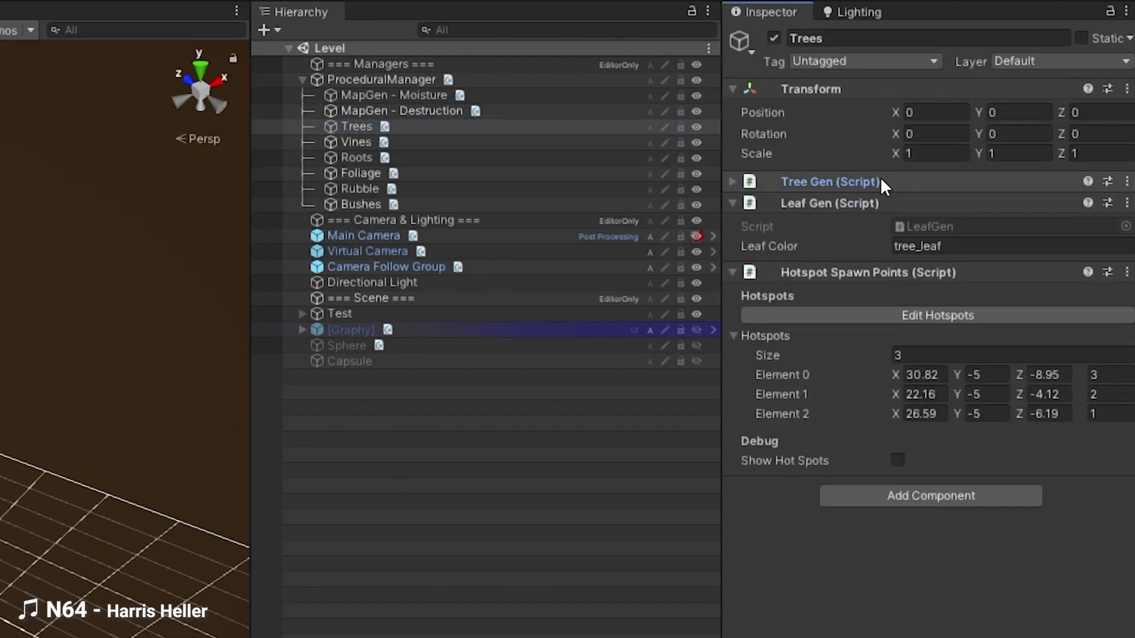
left_click(880, 181)
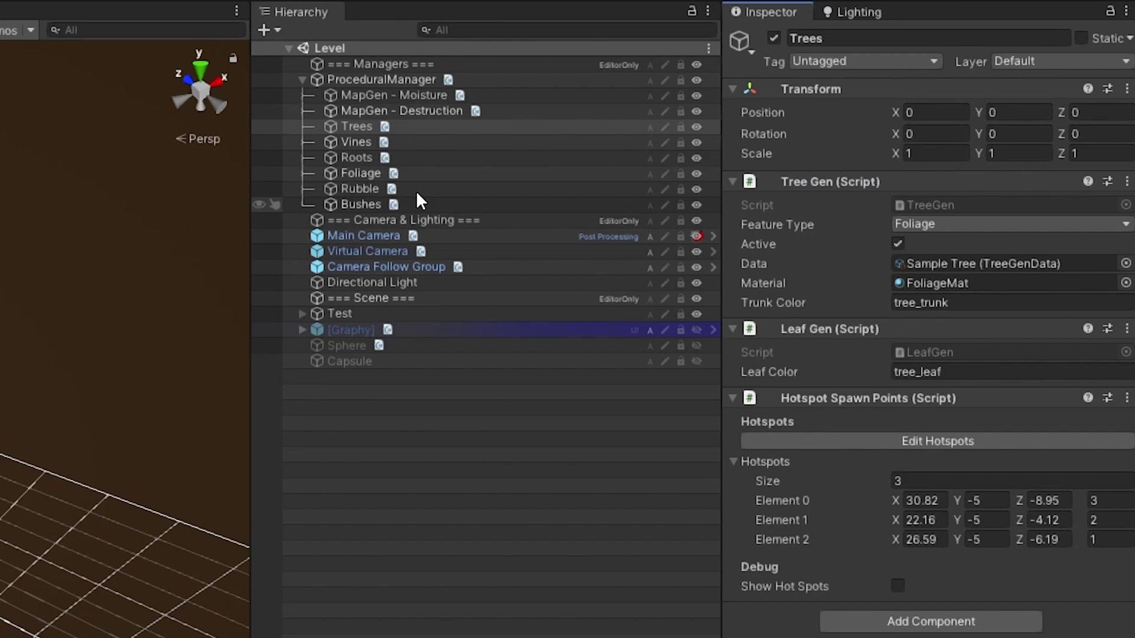
left_click(352, 141)
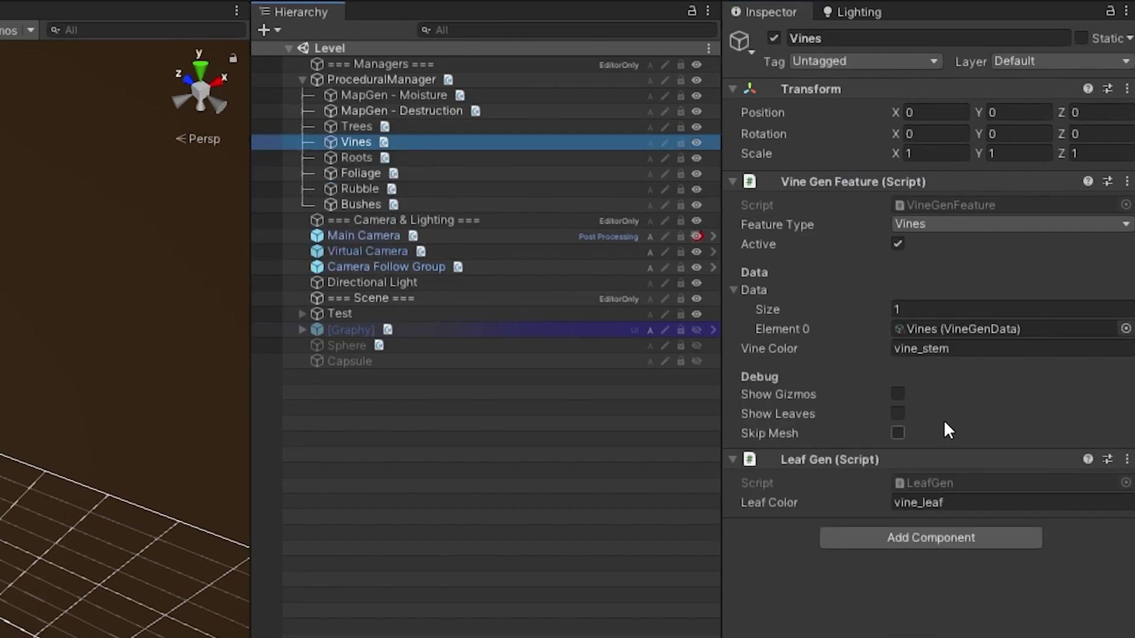
left_click(360, 157)
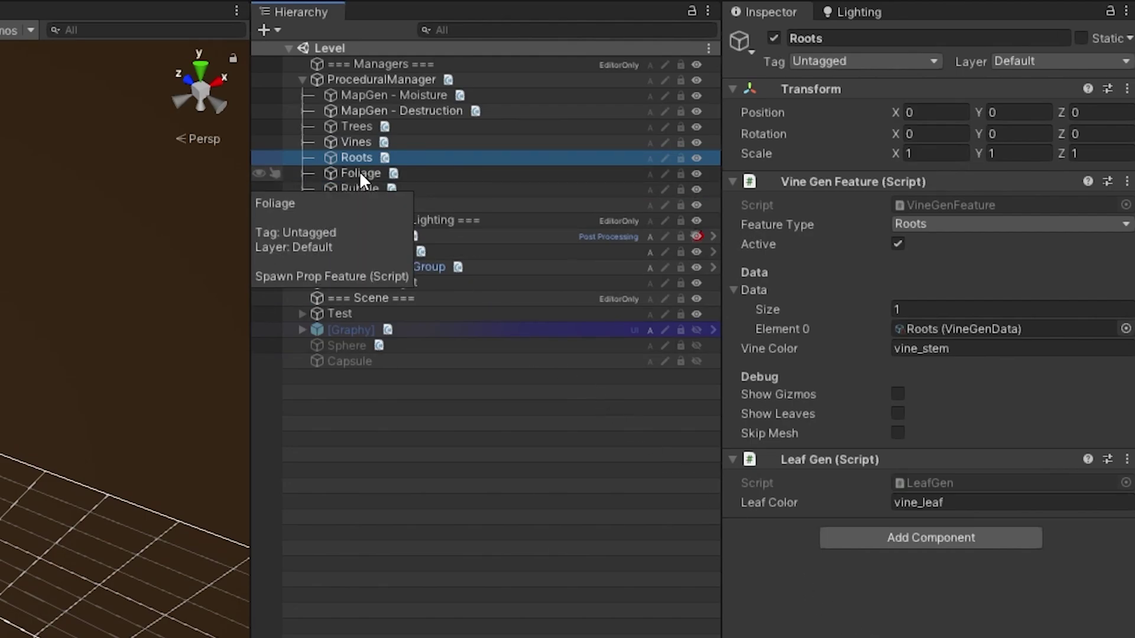
left_click(360, 127)
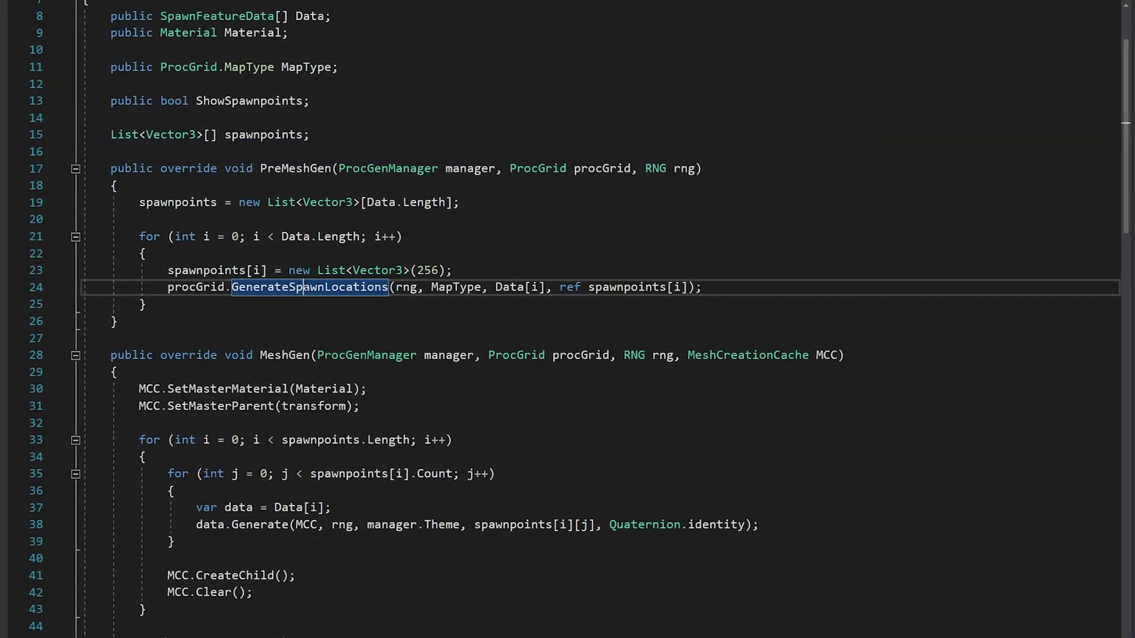
key("F12")
left_click(314, 398)
key("F12")
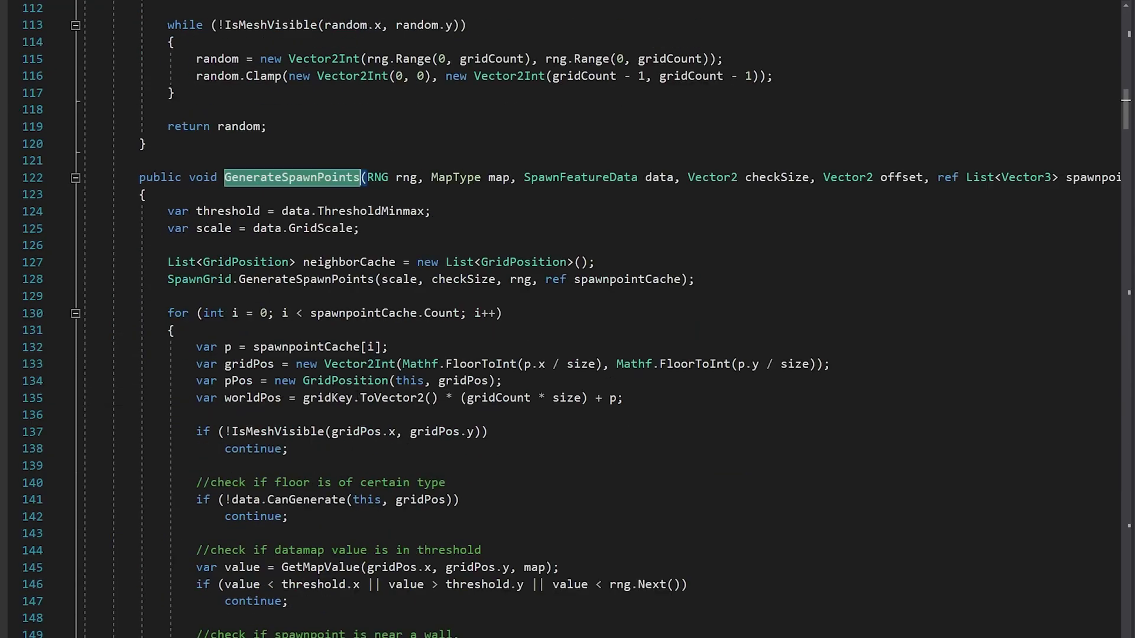
scroll(468, 371, "down", 15)
scroll(469, 370, "up", 15)
left_click(308, 280)
key("F12")
scroll(377, 374, "down", 10)
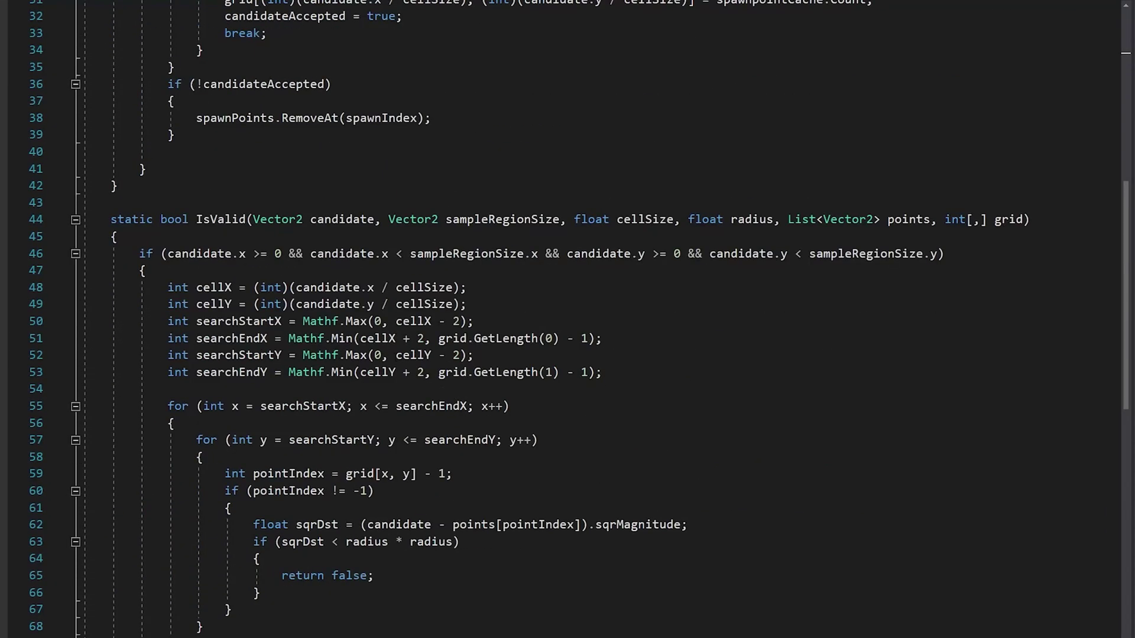
scroll(378, 373, "up", 10)
key("ctrl+minus")
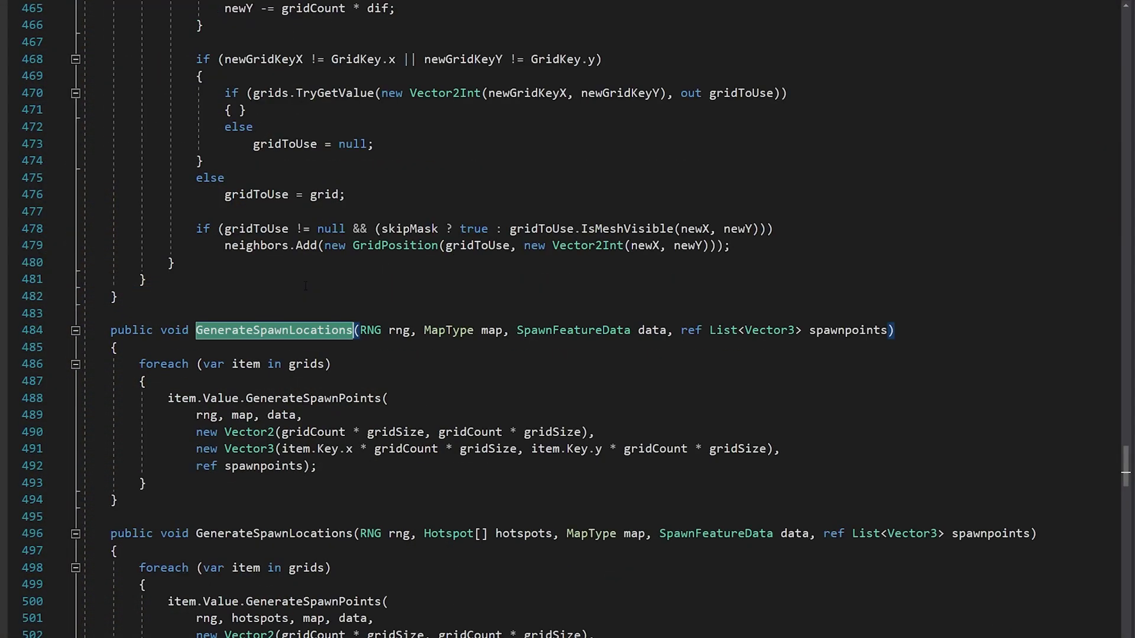
left_click(346, 398)
key("F12")
scroll(469, 372, "down", 14)
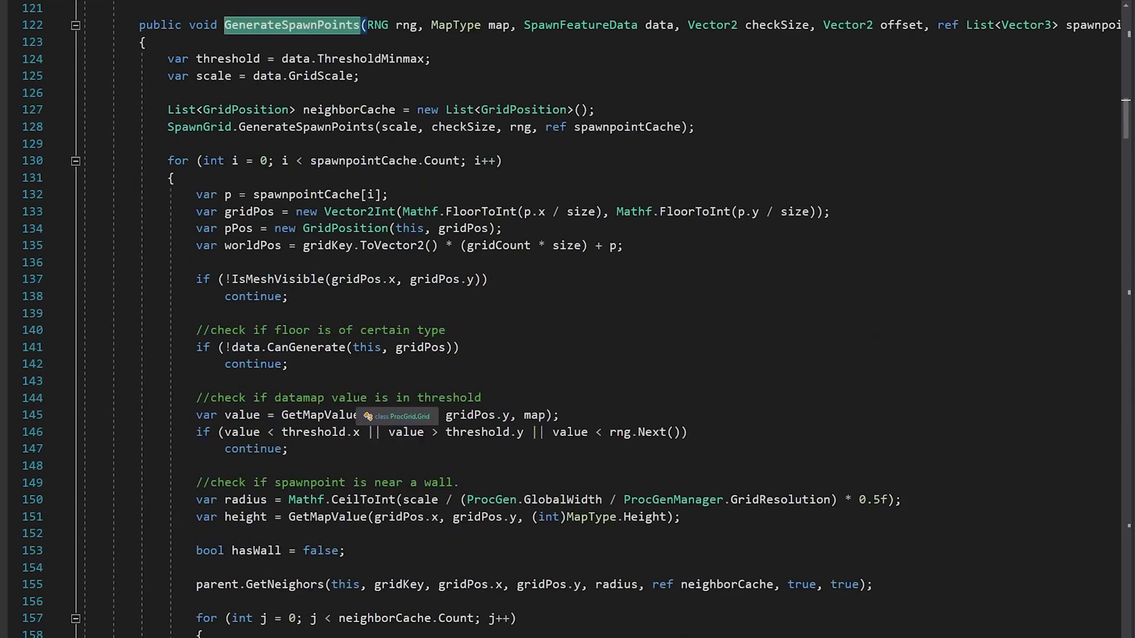
scroll(469, 372, "up", 13)
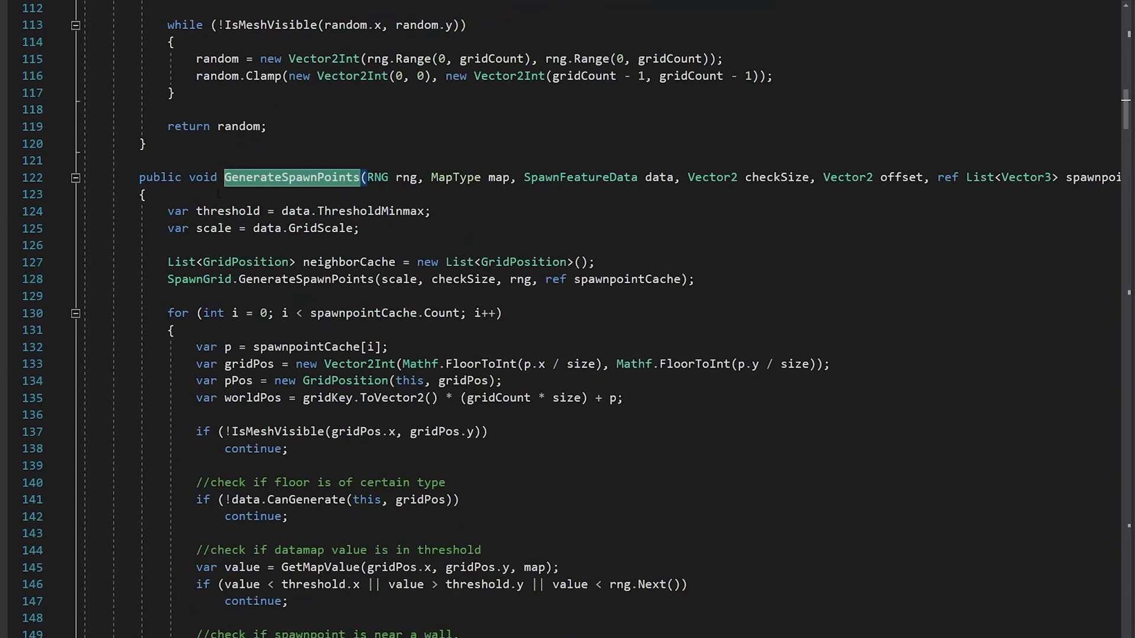
left_click(324, 277)
key("F12")
scroll(324, 277, "down", 6)
scroll(324, 277, "up", 6)
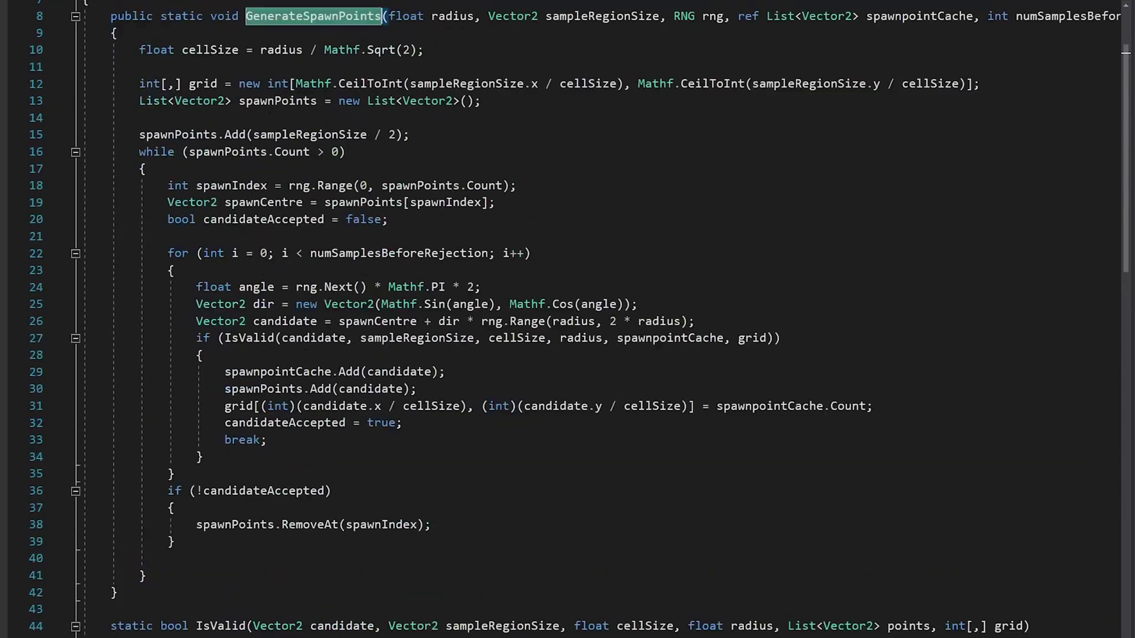
key("ctrl+minus")
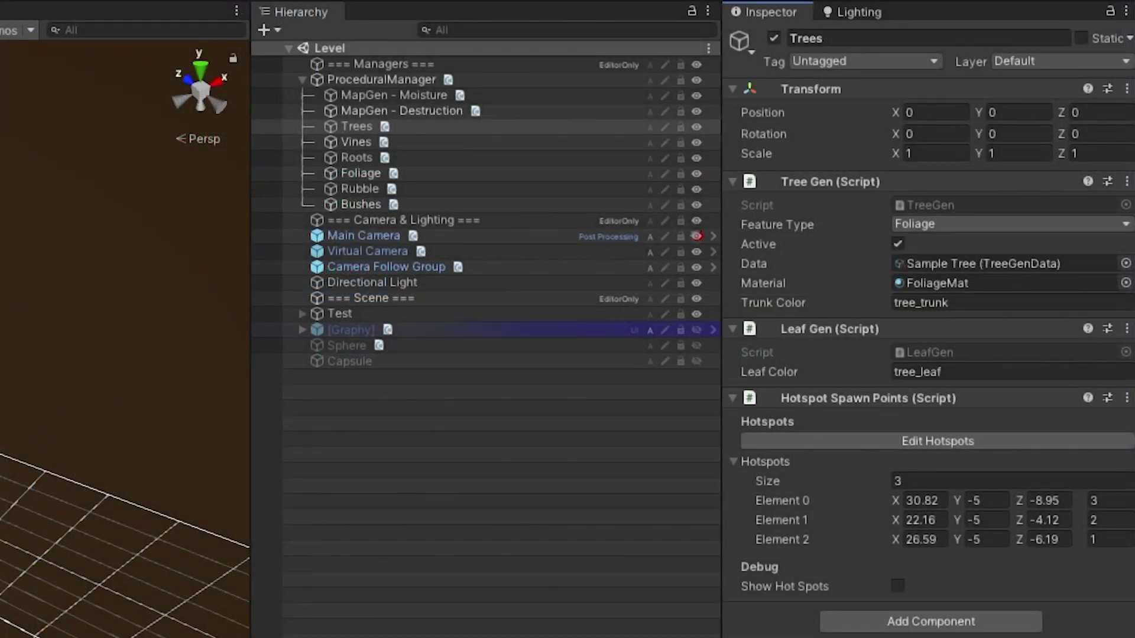
left_click(352, 142)
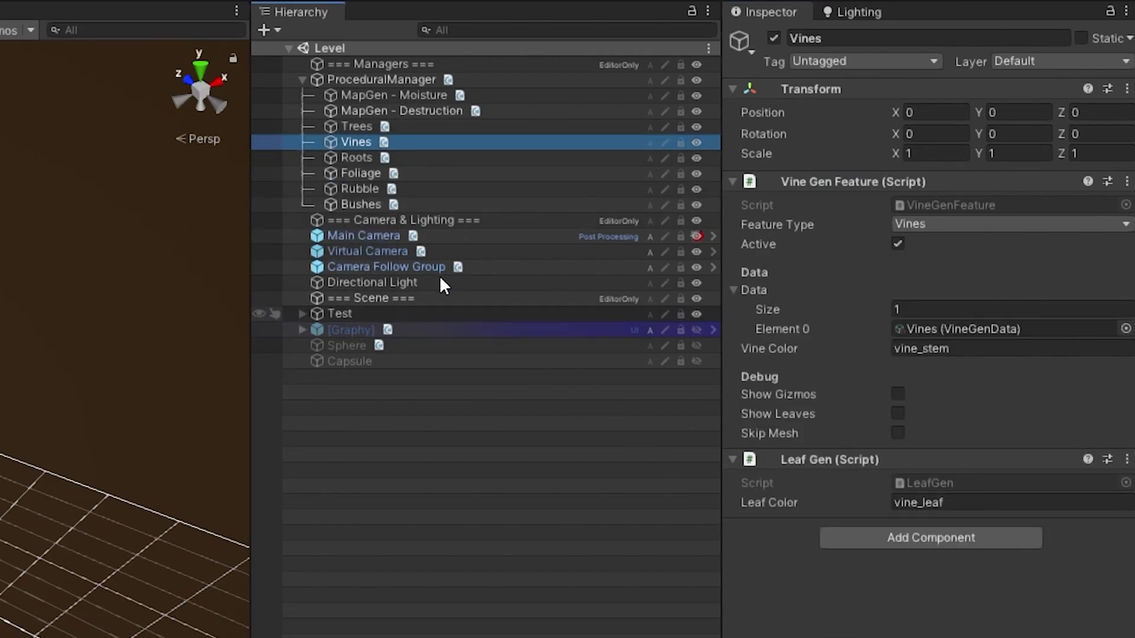
left_click(360, 157)
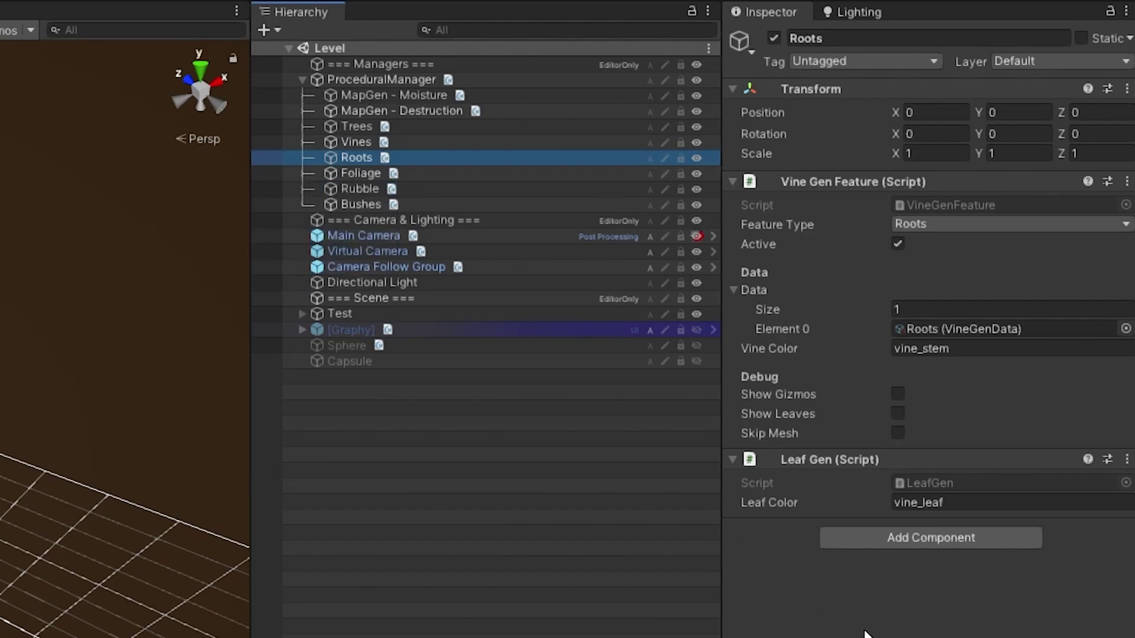
mouse_move(358, 171)
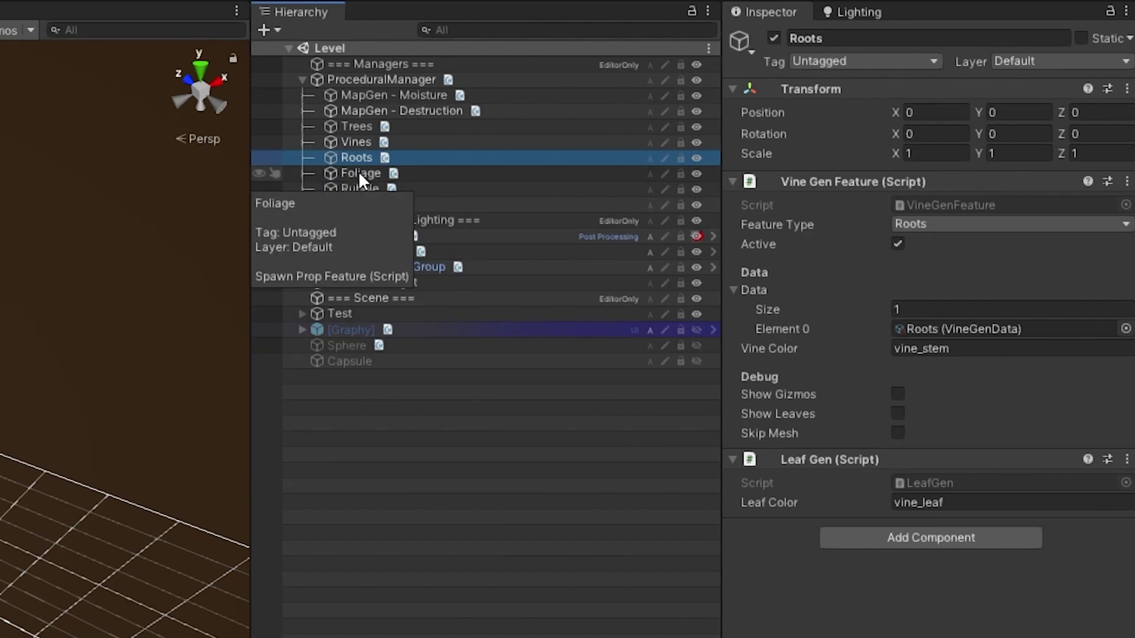
left_click(357, 127)
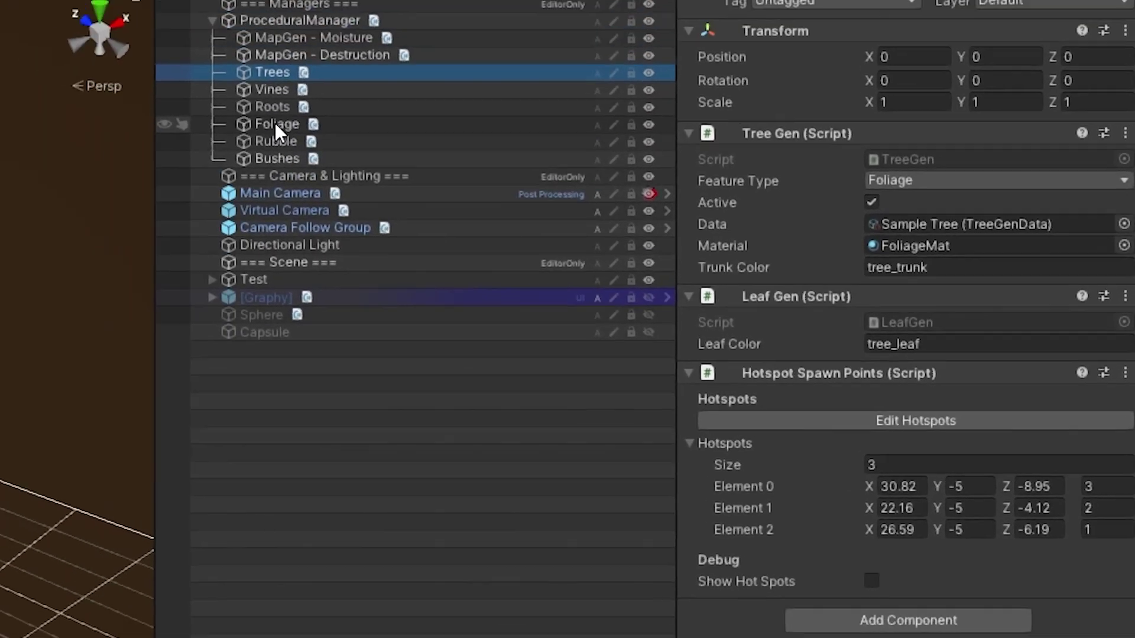
left_click(275, 123)
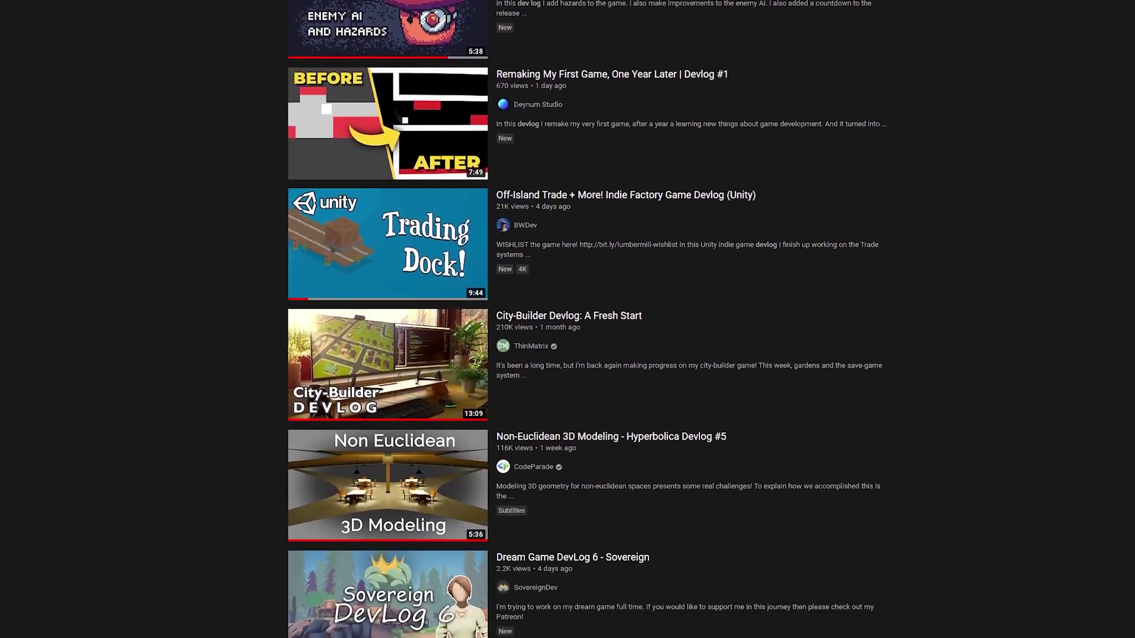
Step: Scroll the devlog search results down past Beach Simulator Devlog #1 and Archvale Devlog #17
scroll(568, 319, "down", 13)
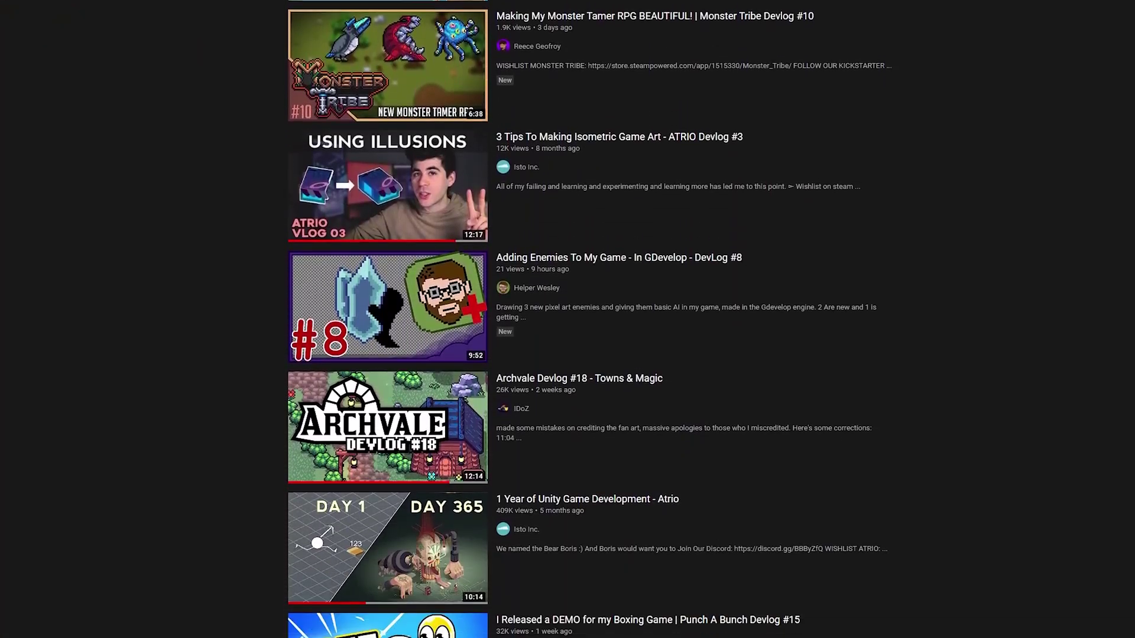
scroll(568, 319, "down", 13)
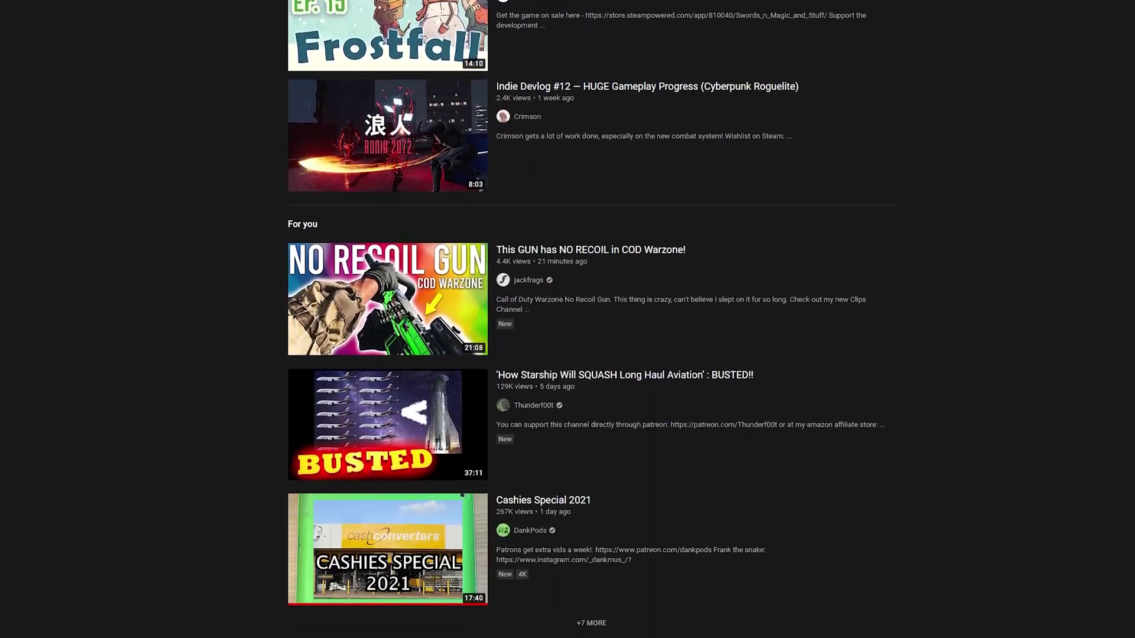
scroll(567, 319, "down", 13)
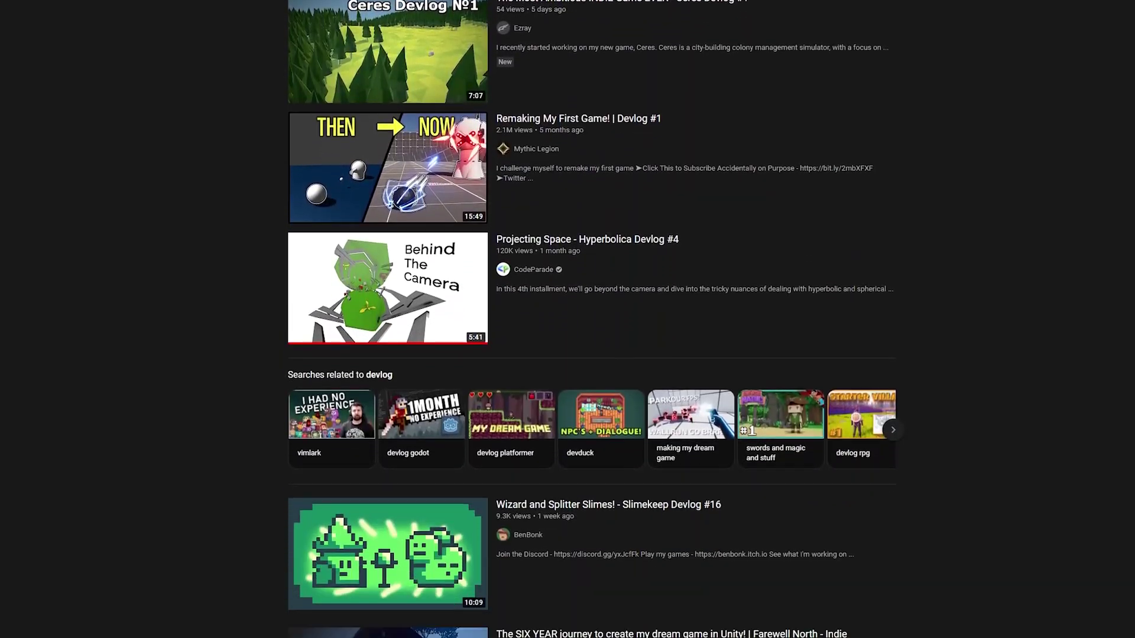
scroll(567, 319, "down", 13)
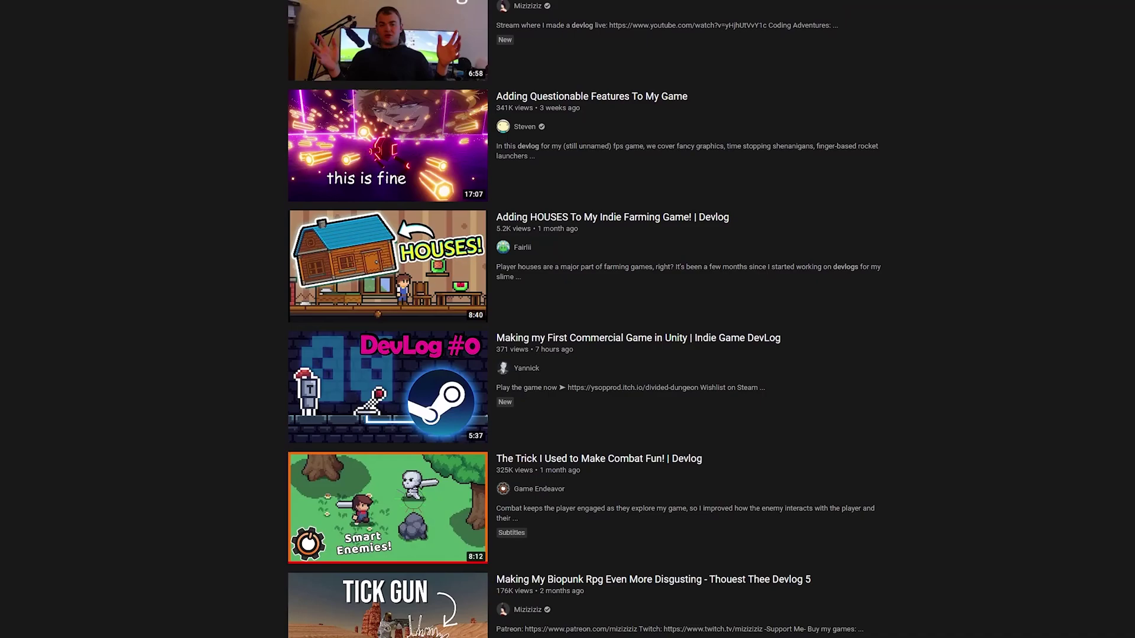
scroll(568, 319, "down", 6)
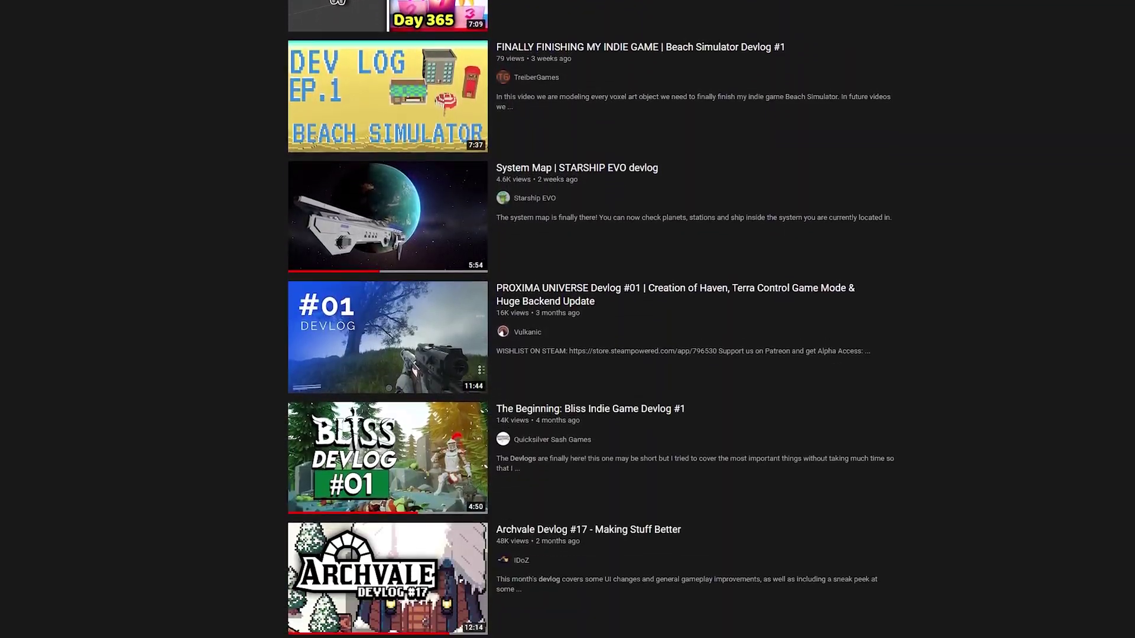